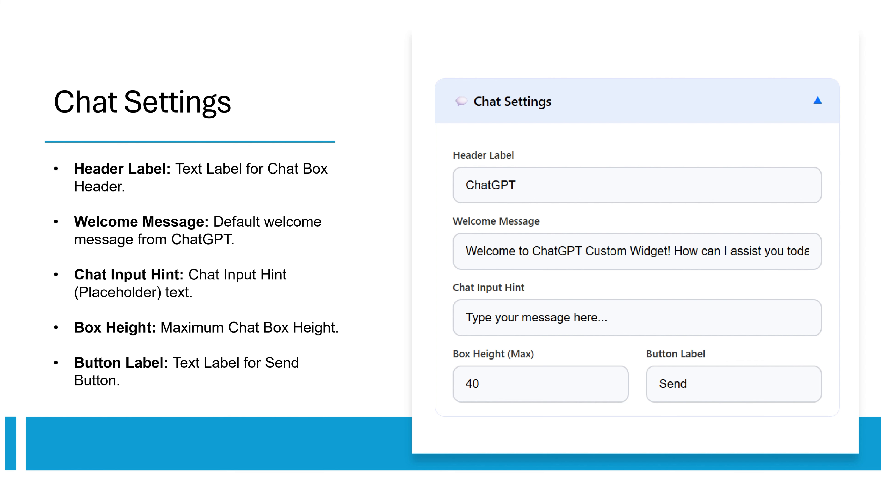
key("Right")
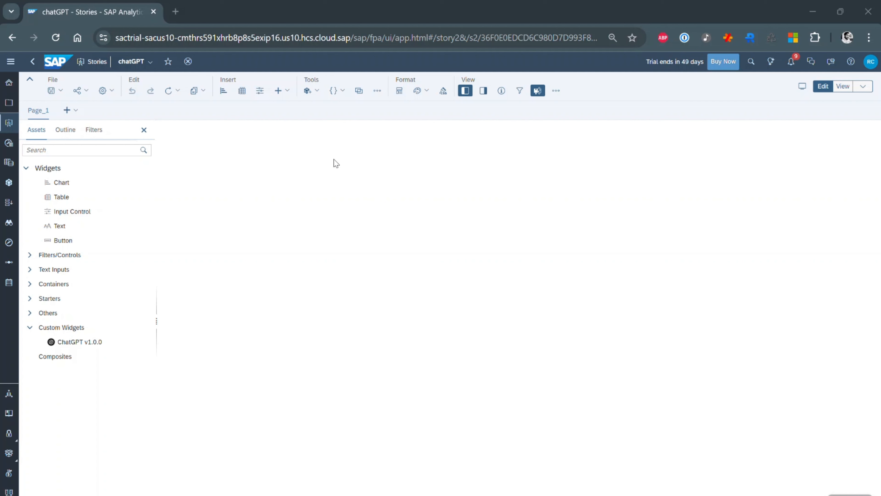
left_click(288, 93)
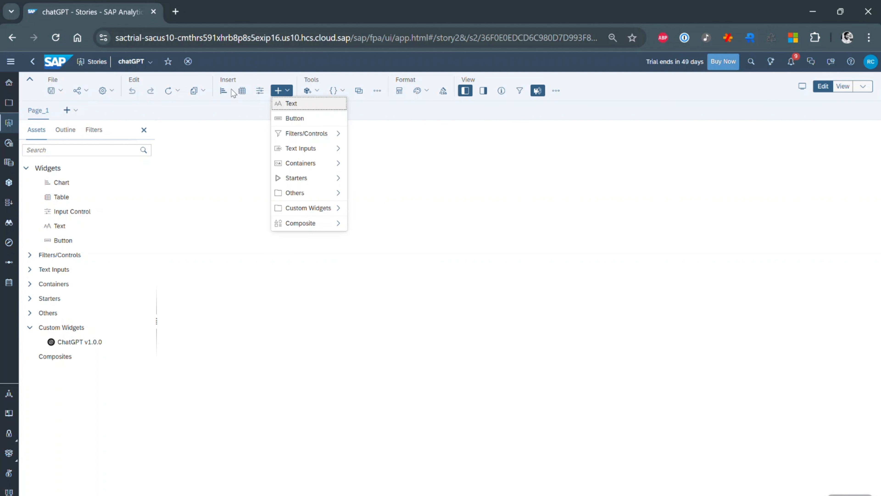
left_click(325, 214)
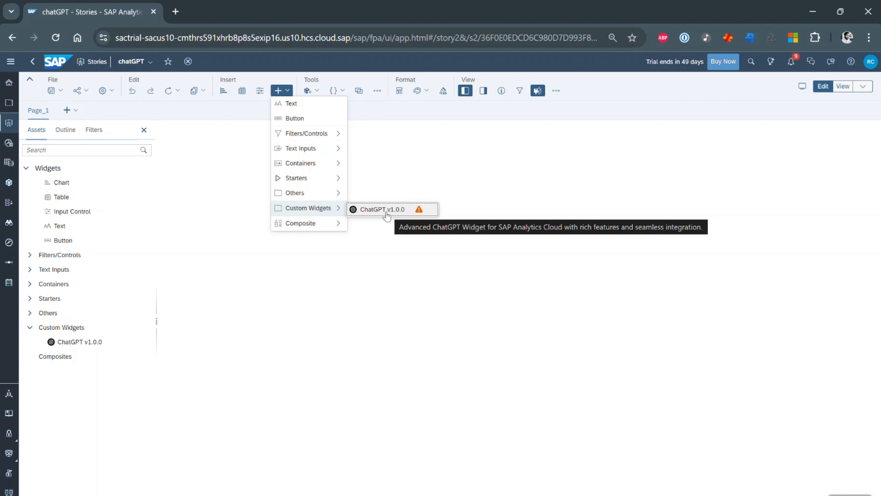
left_click(30, 134)
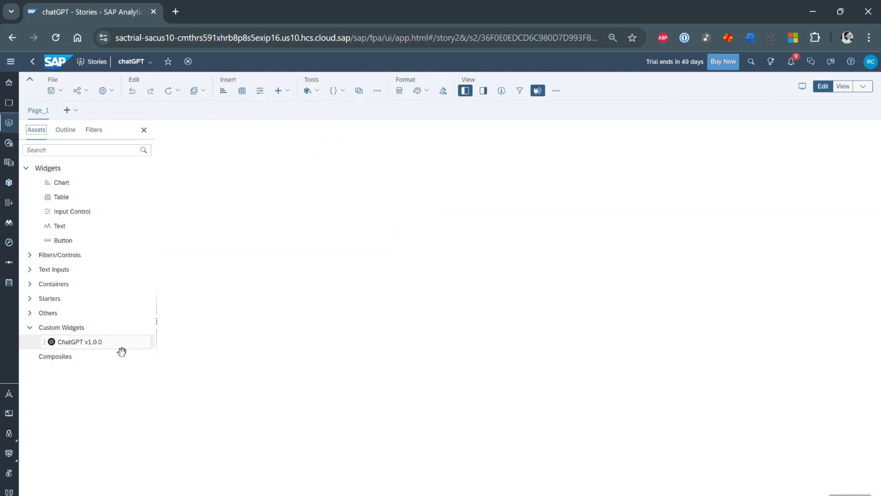
- Add the ChatGPT v1.0.0 custom widget to the page, about 700 × 409 px in size and at about X 45, Y 136 px
left_click_drag(71, 340, 255, 200)
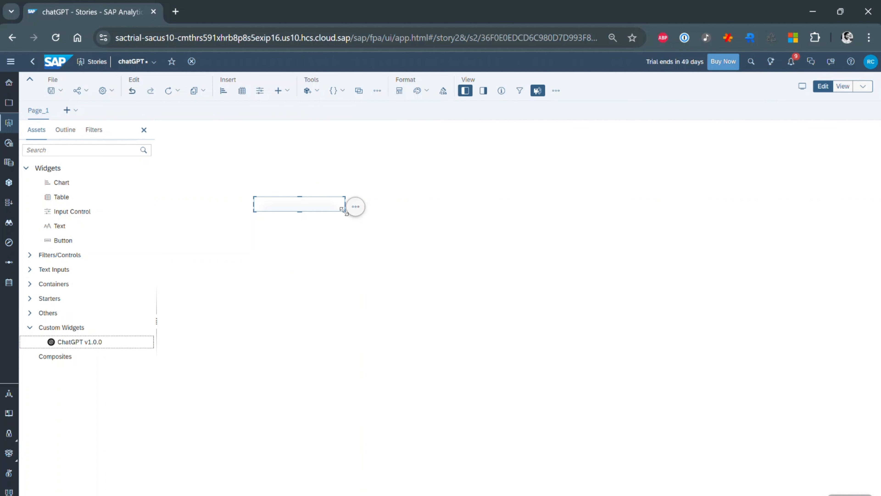
left_click_drag(345, 211, 571, 381)
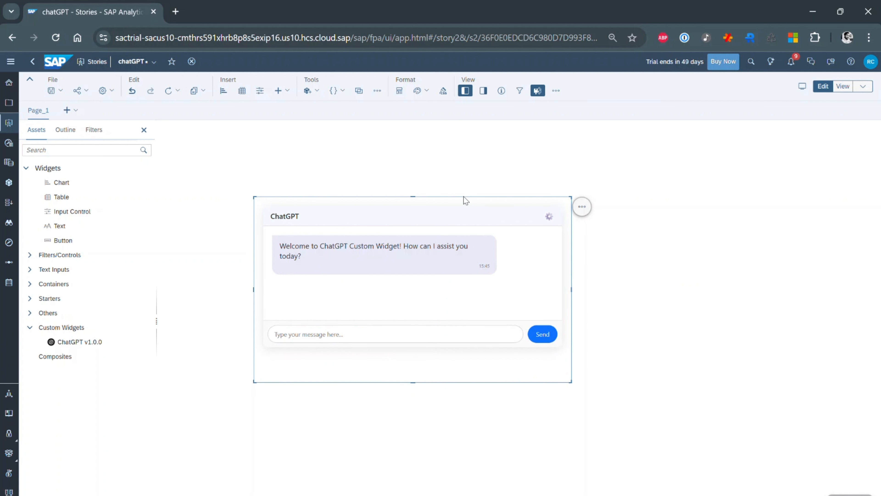
left_click_drag(464, 197, 409, 191)
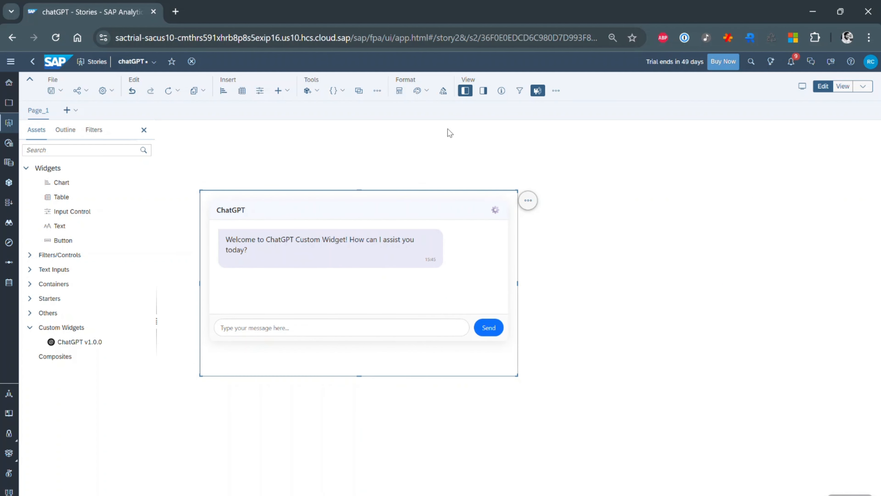
left_click_drag(436, 191, 414, 182)
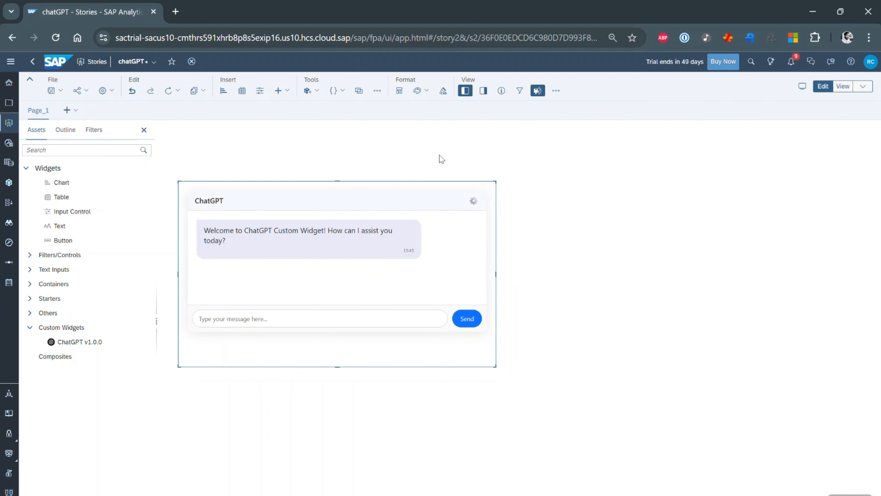
- Open the ChatGPT widget's builder settings and examine the API key and AI model fields
left_click(483, 90)
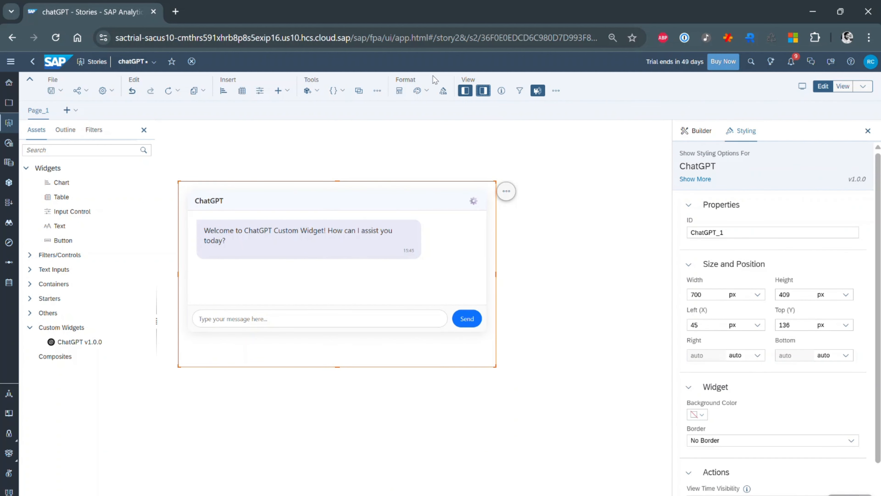
left_click(700, 136)
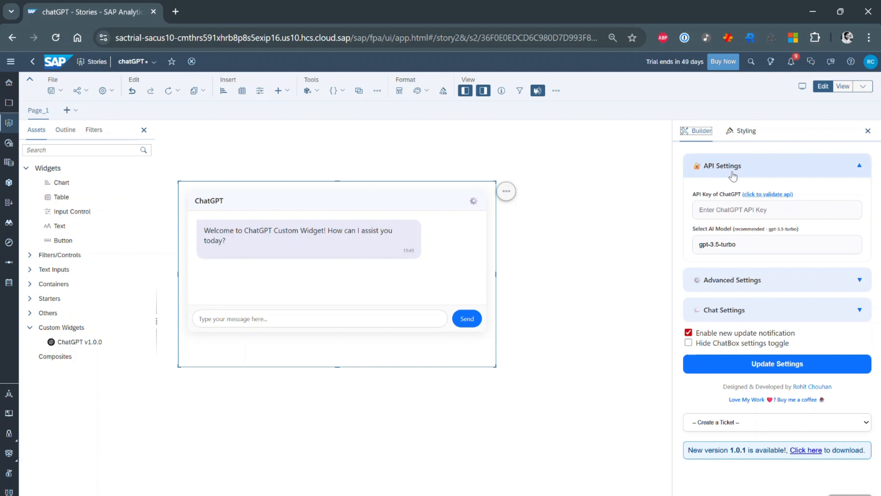
left_click(735, 209)
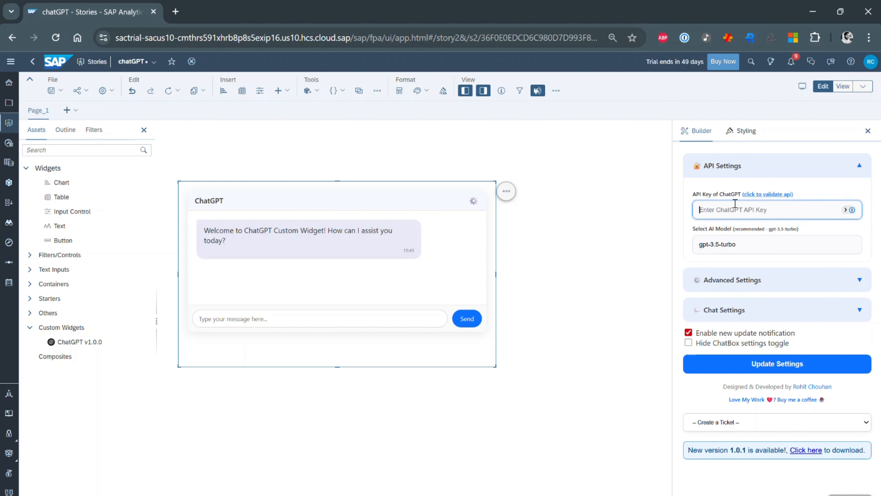
left_click(759, 245)
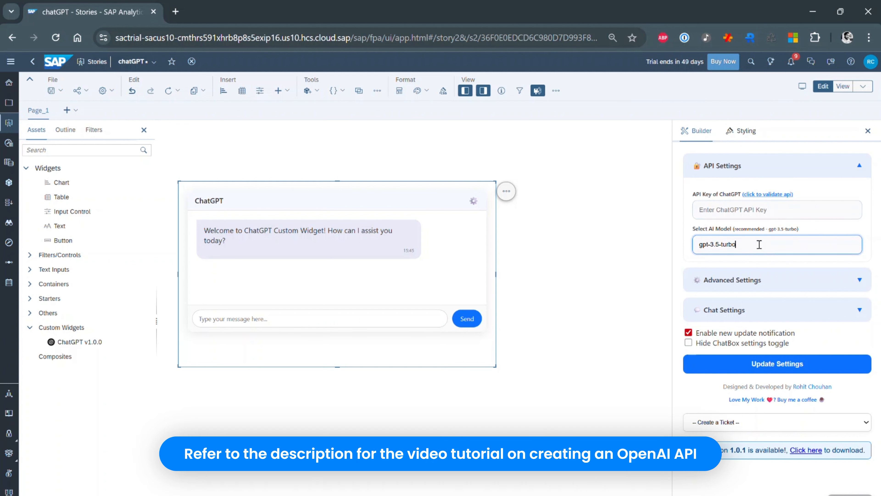
left_click(711, 210)
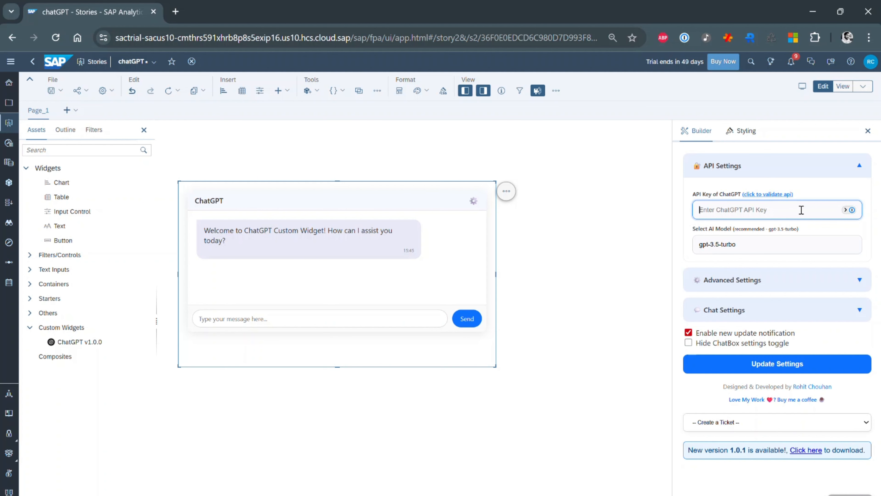
left_click_drag(766, 243, 679, 247)
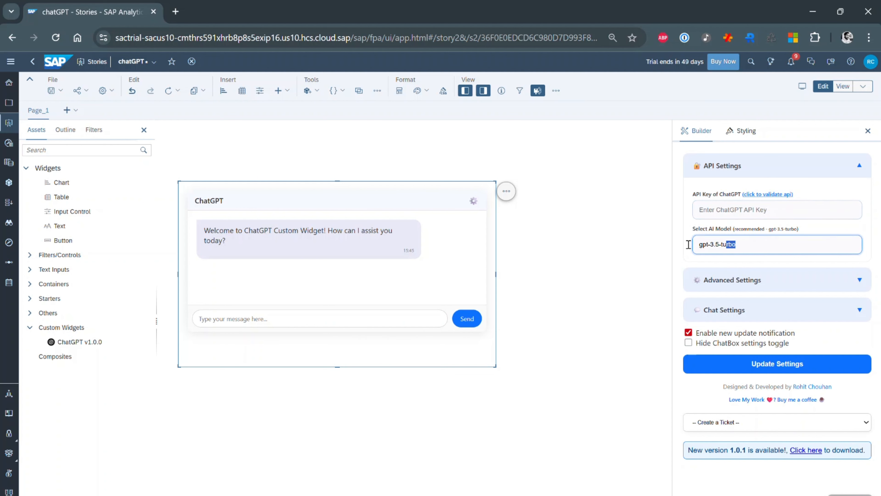
left_click(793, 243)
- Examine the widget's Advanced Settings and Chat Settings, leaving both sections collapsed
left_click(859, 279)
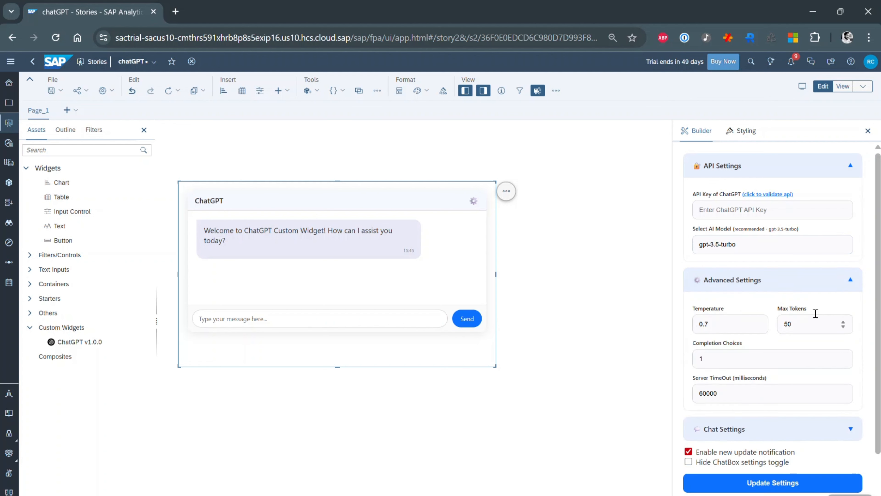
scroll(764, 335, "down", 2)
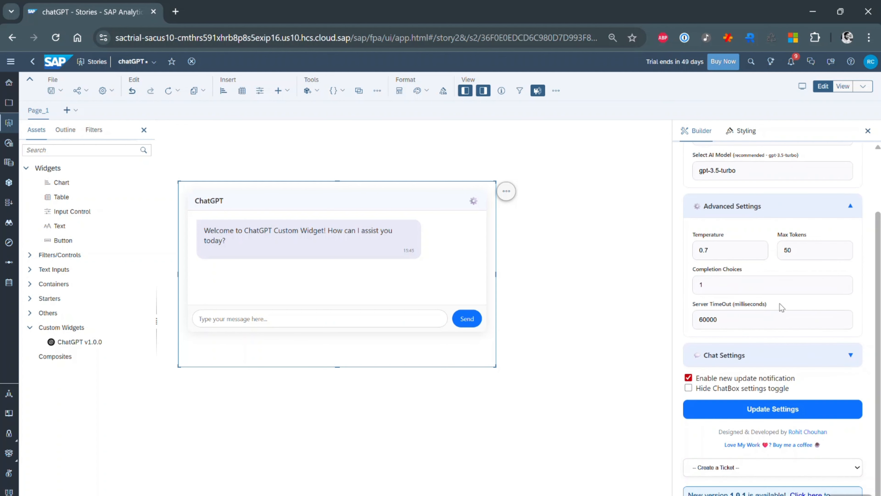
left_click(783, 360)
scroll(771, 391, "down", 3)
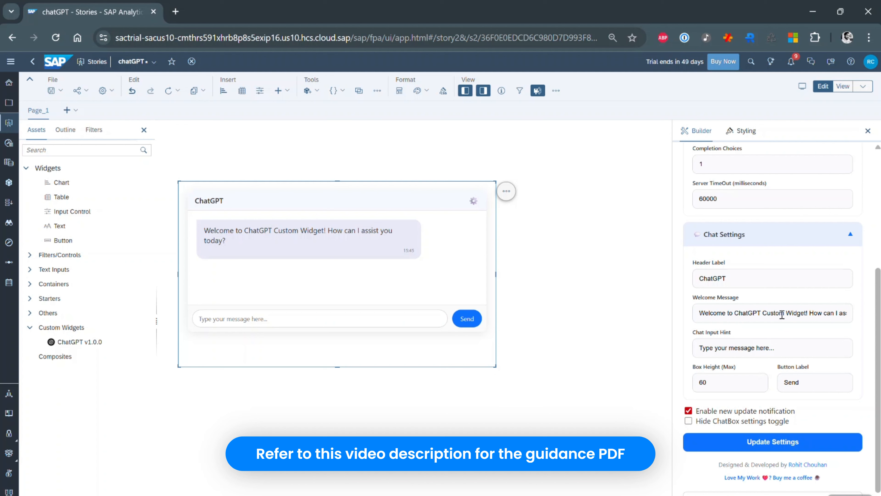
left_click(818, 241)
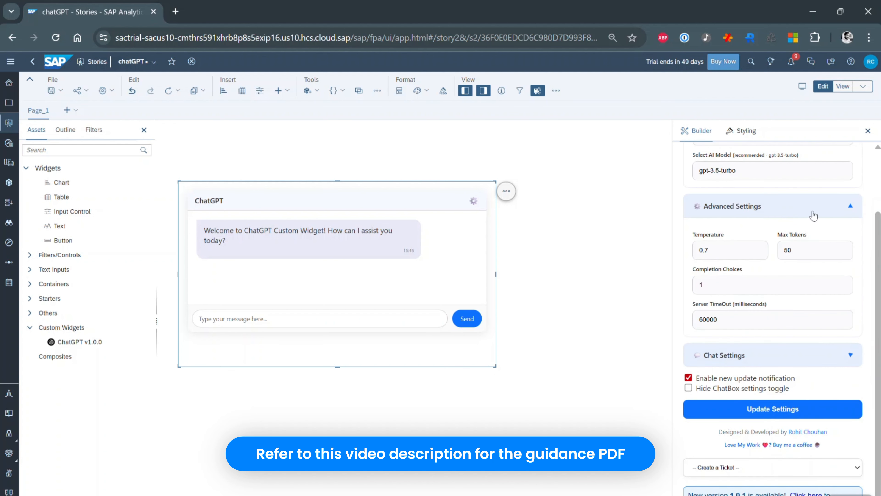
left_click(813, 205)
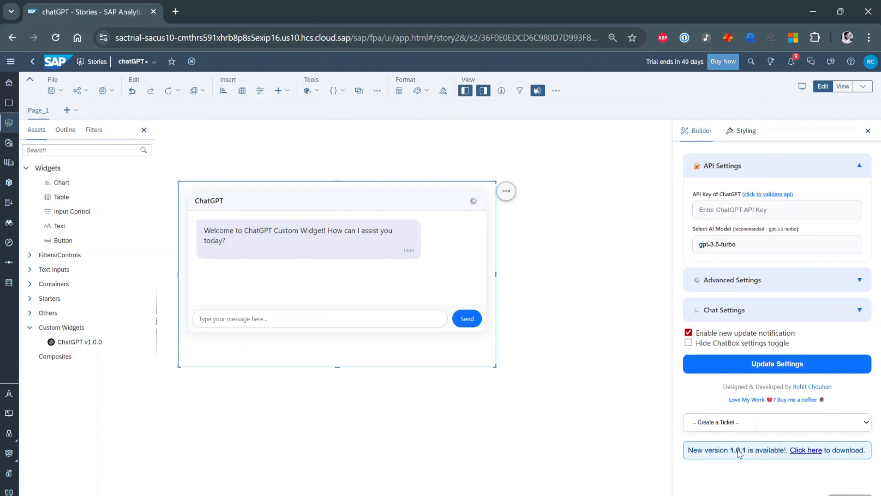
- Disable the new update notification and hide the ChatBox settings toggle, applying both to the ChatGPT widget
left_click(688, 333)
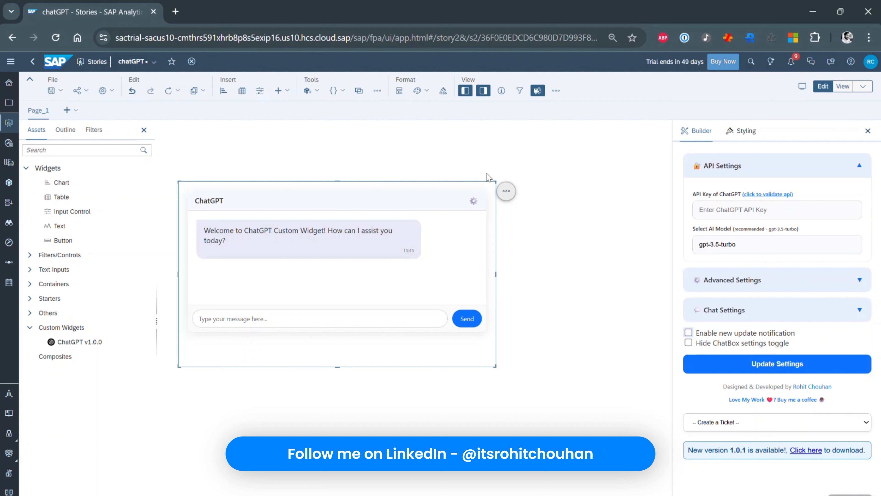
left_click(473, 201)
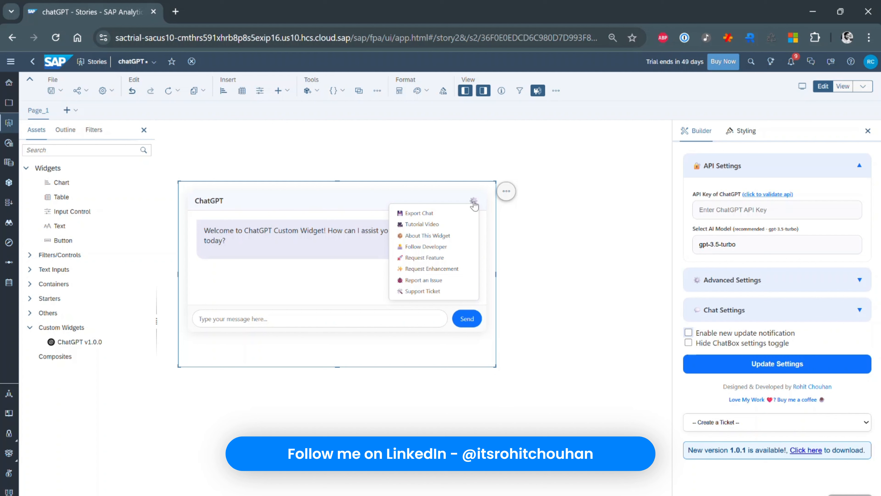
left_click(473, 202)
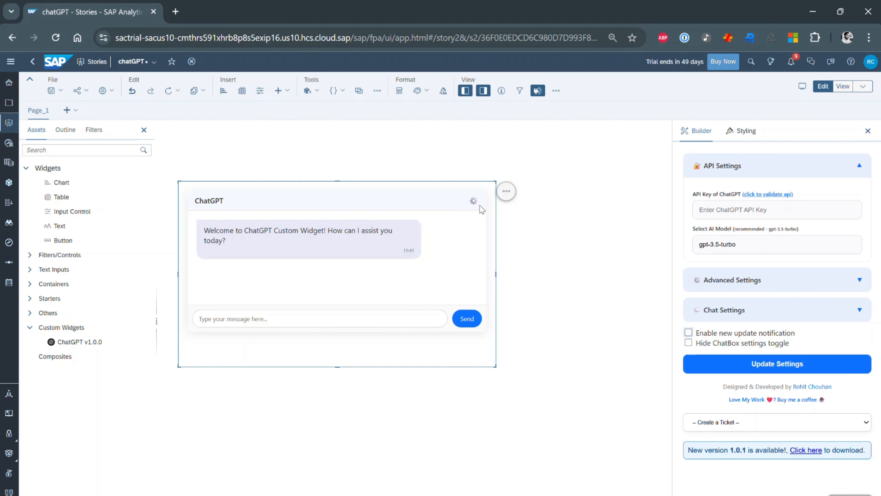
left_click(474, 203)
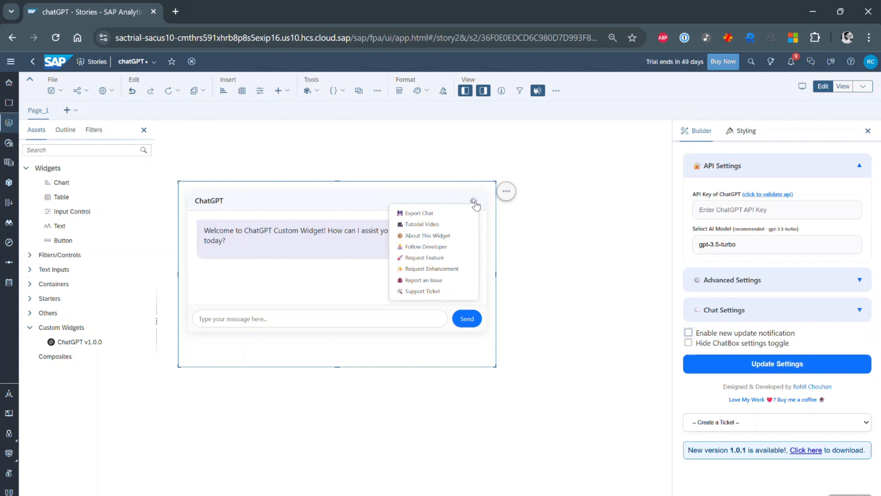
left_click(688, 342)
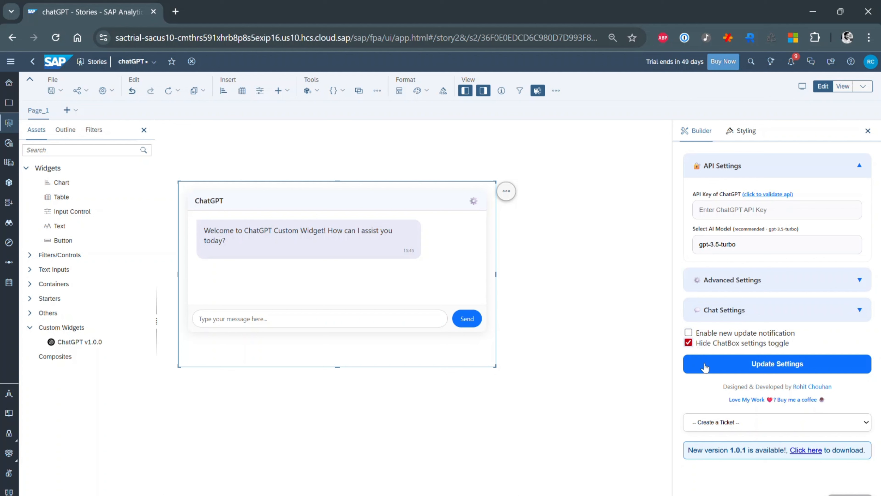
left_click(705, 367)
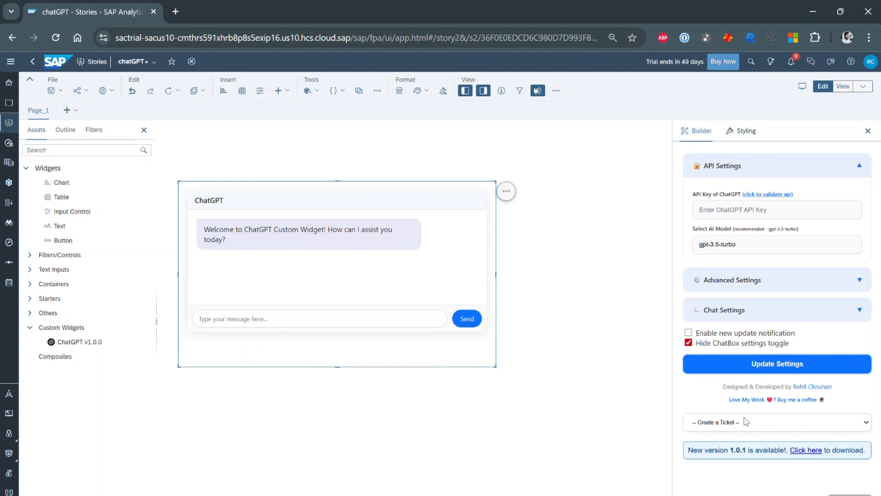
- Open the Request Feature ticket form on GitHub, examine its title and description fields, and return to the story without creating a ticket
left_click(774, 424)
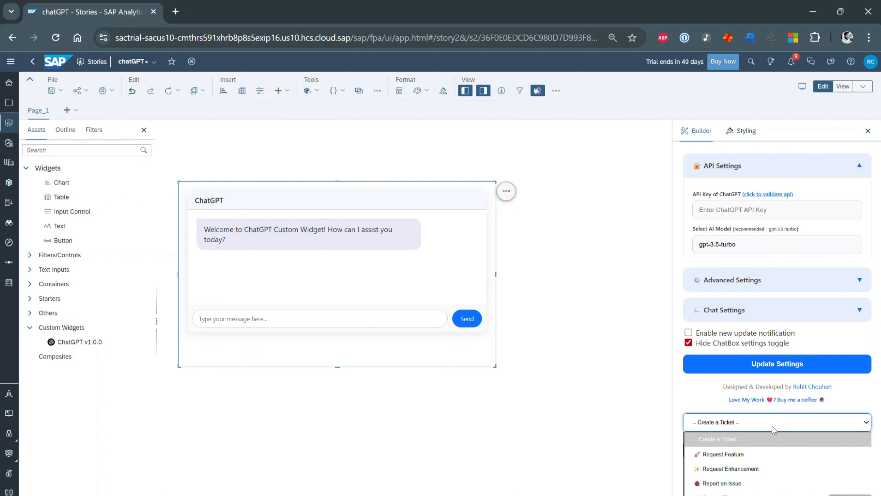
left_click(738, 454)
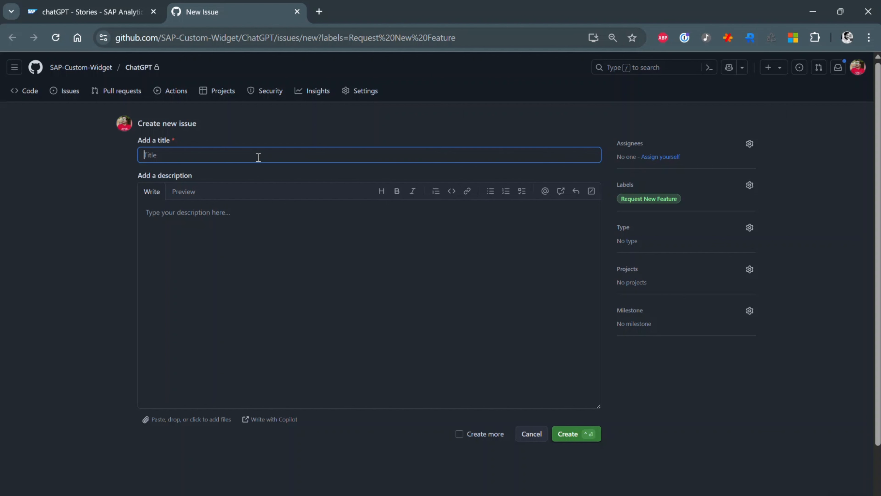
left_click(276, 228)
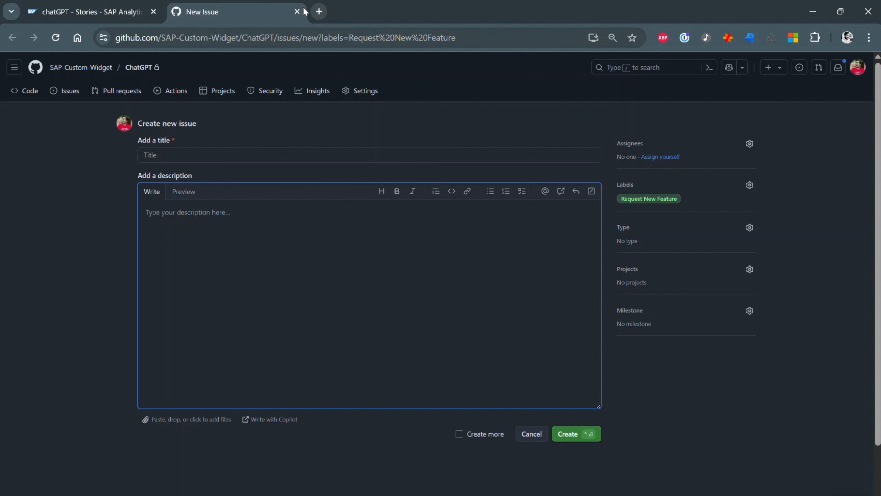
left_click(297, 11)
left_click(730, 429)
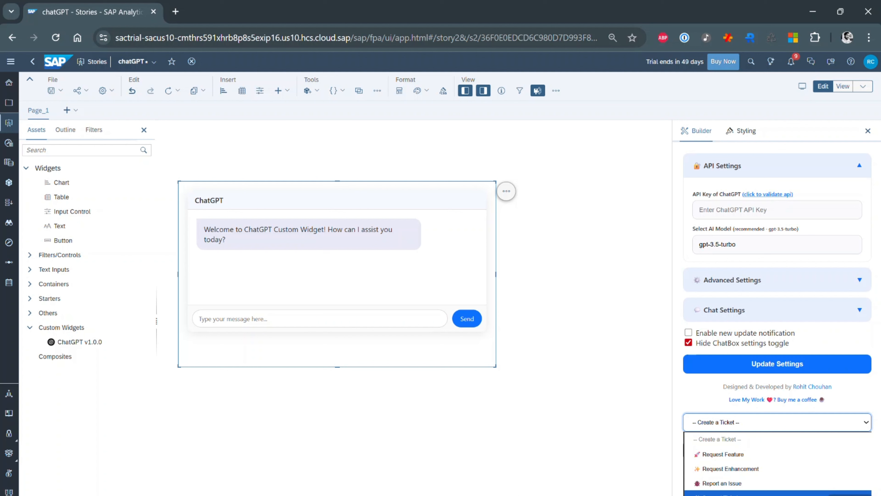
left_click(701, 388)
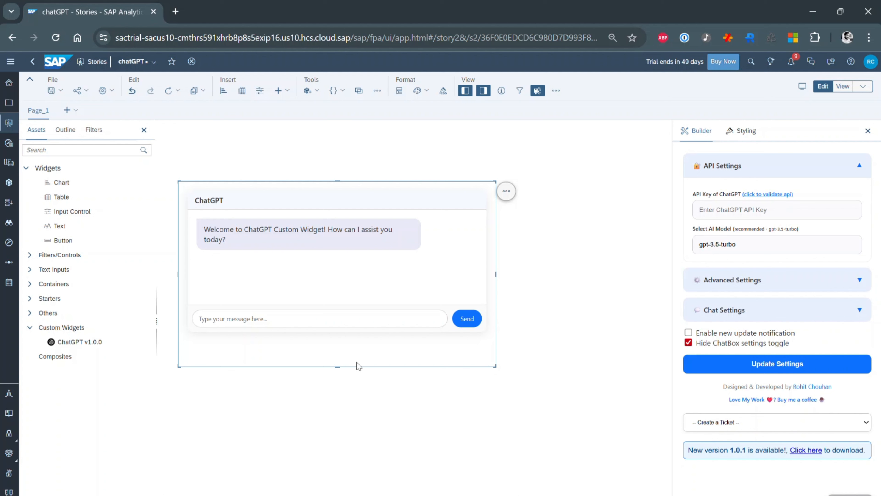
- Make the ChatGPT widget considerably taller and move it up close to the page's upper edge
left_click_drag(336, 366, 342, 470)
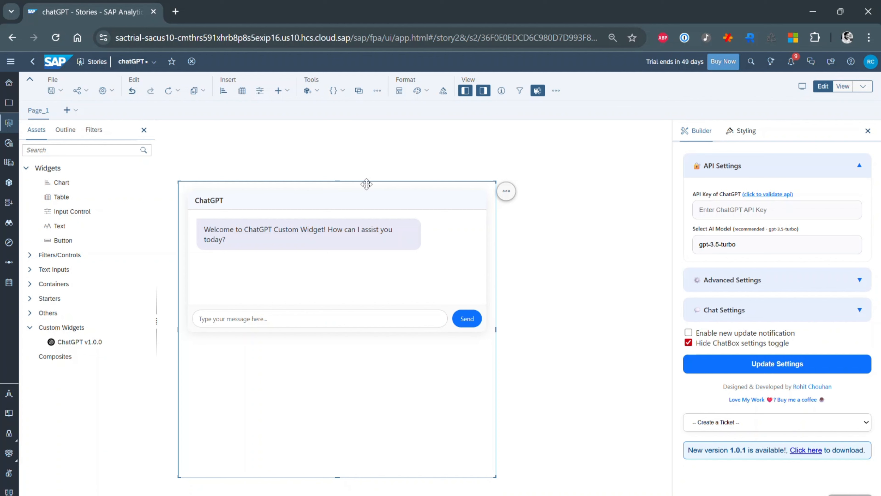
left_click_drag(366, 182, 372, 140)
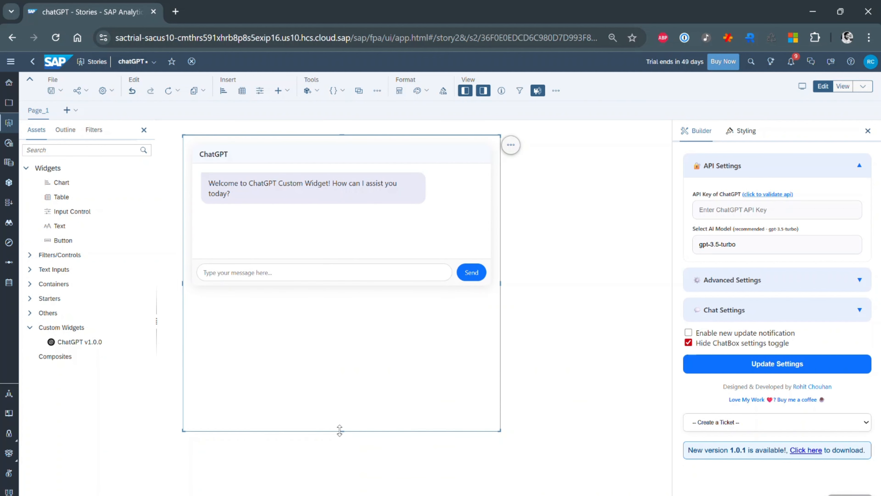
left_click_drag(340, 430, 342, 462)
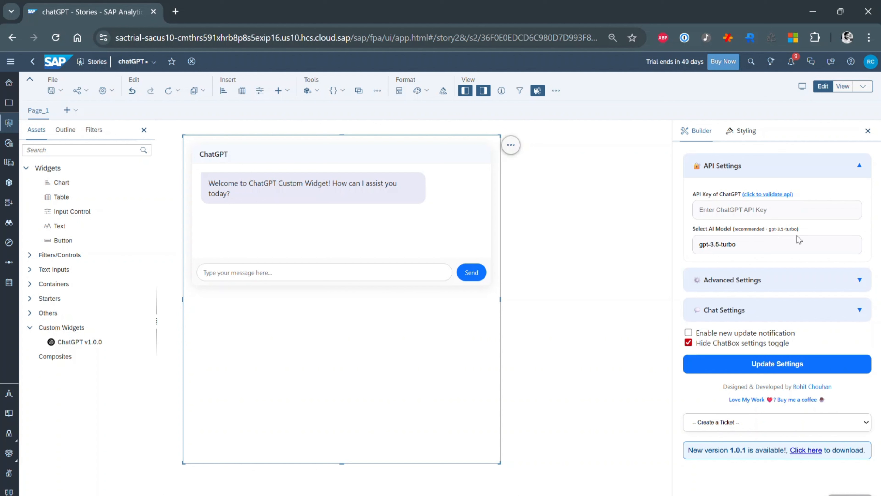
- Check the API key field and send the test message "Hello" in the ChatGPT widget without entering a key
left_click(770, 194)
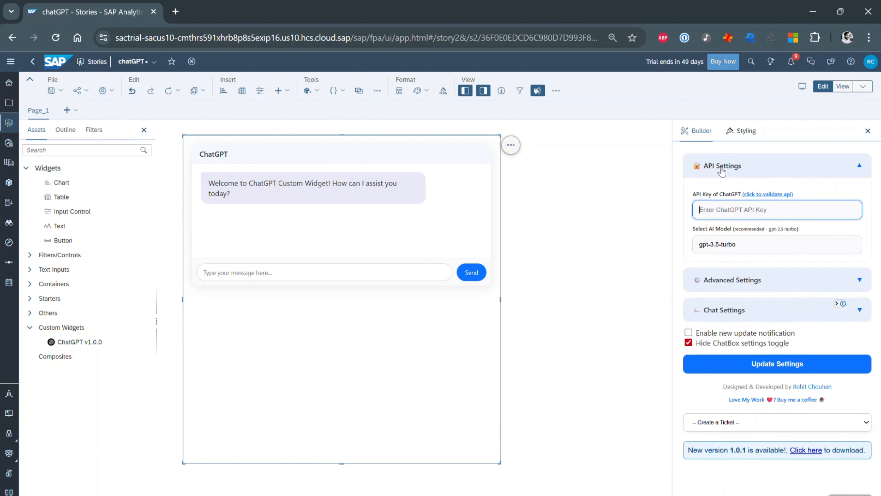
left_click(420, 273)
type("Hello")
key("Return")
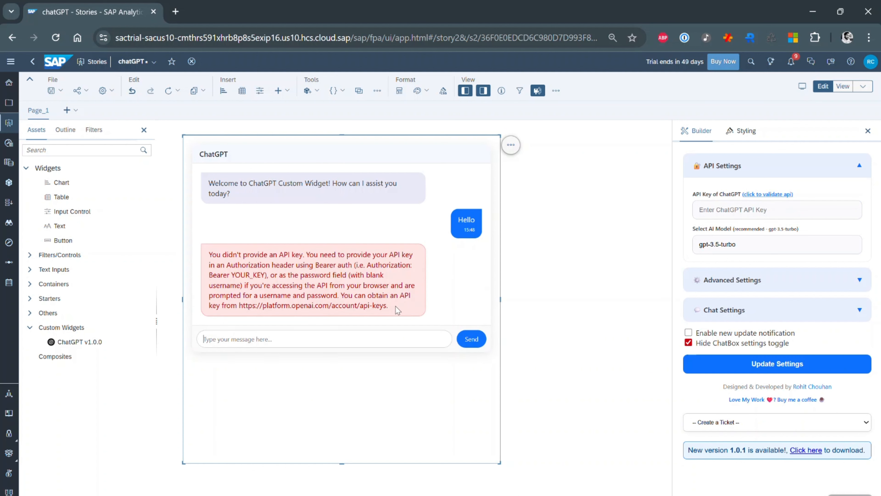
- Enter a dummy API key in the ChatGPT widget's API settings and validate it
left_click(723, 210)
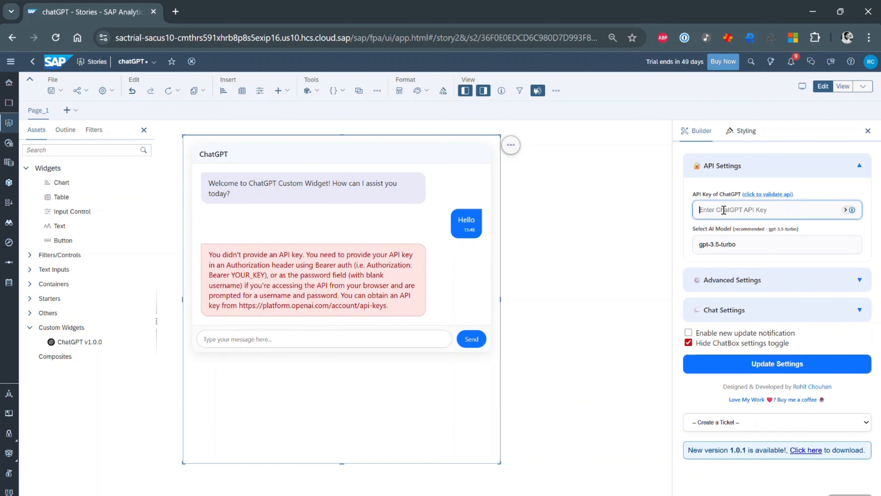
type("•••")
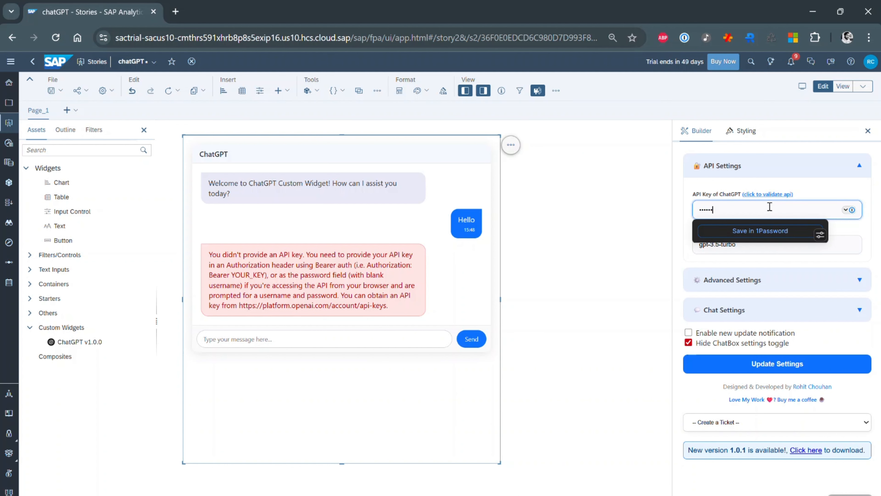
left_click(764, 195)
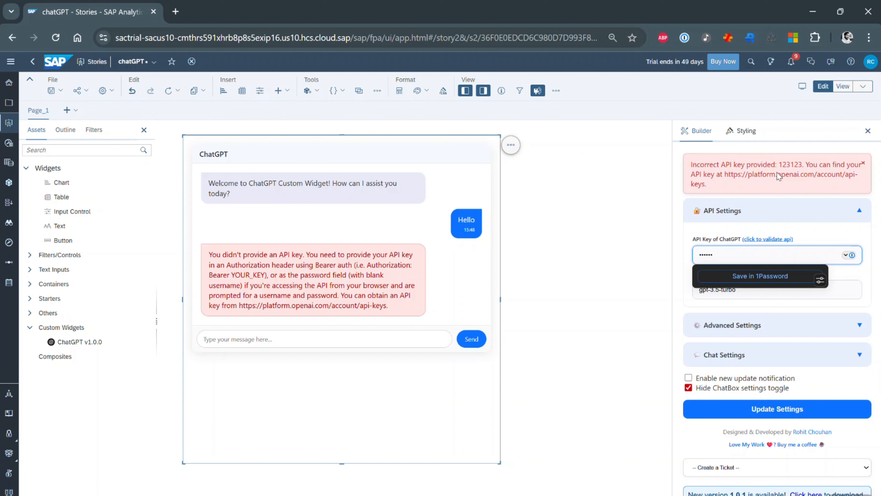
- Send the test message "sdsdf" in the ChatGPT widget
left_click(368, 338)
type("sdsdf")
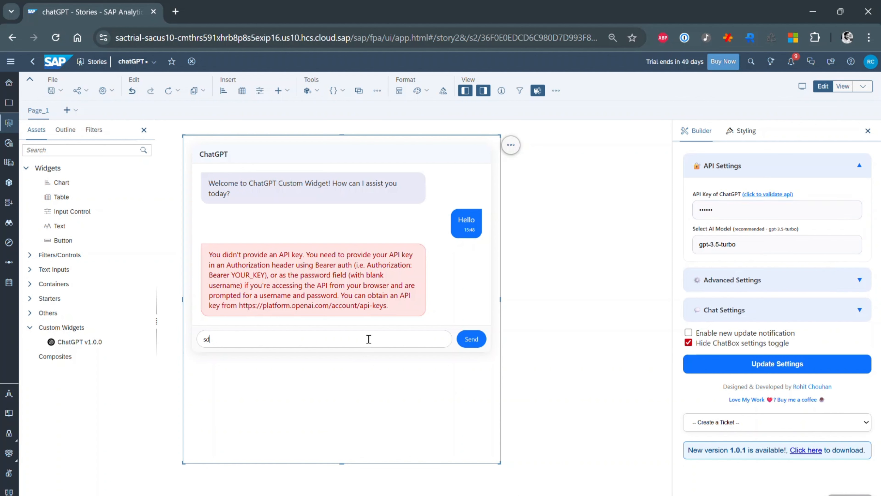
key("Return")
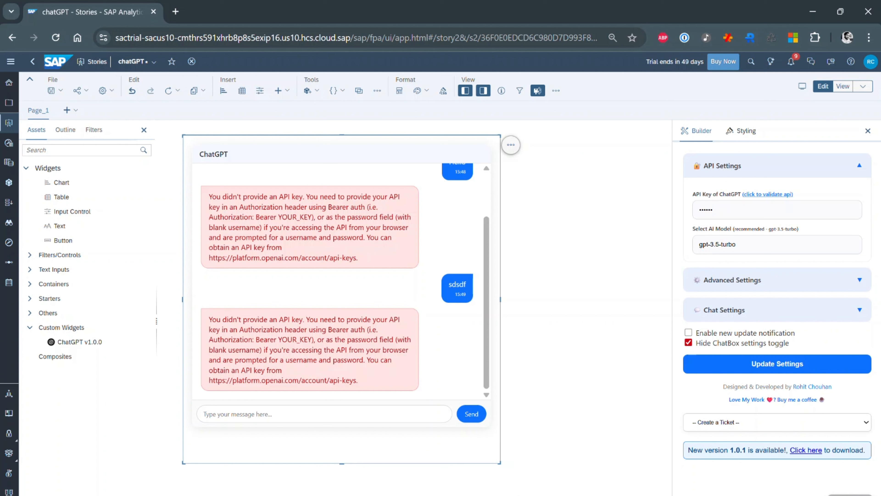
- Copy the API key from the Notepad file gpt-4.1-nano-2025-04-14.txt and paste it over the widget's existing API key
key("alt+Tab")
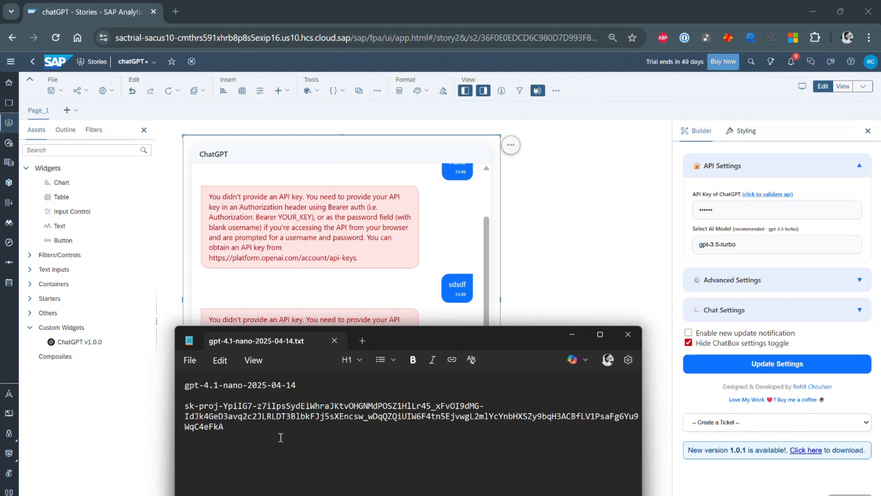
left_click_drag(222, 426, 166, 408)
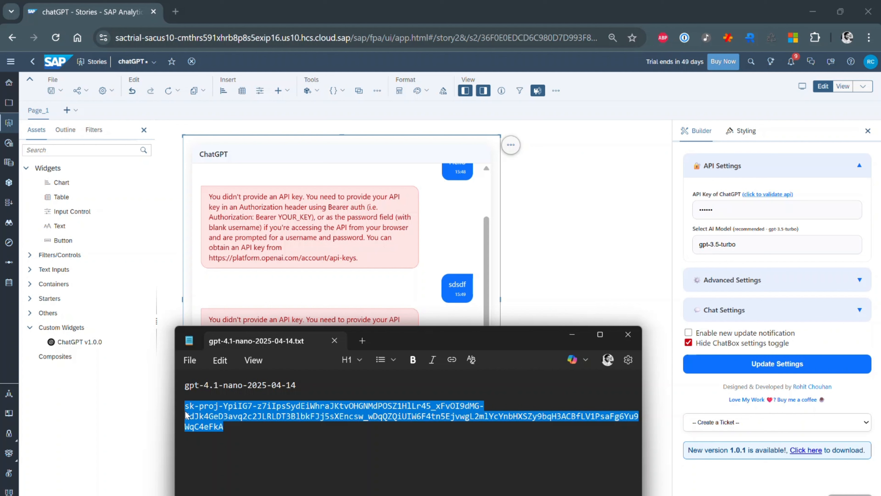
double_click(725, 211)
key("ctrl+v")
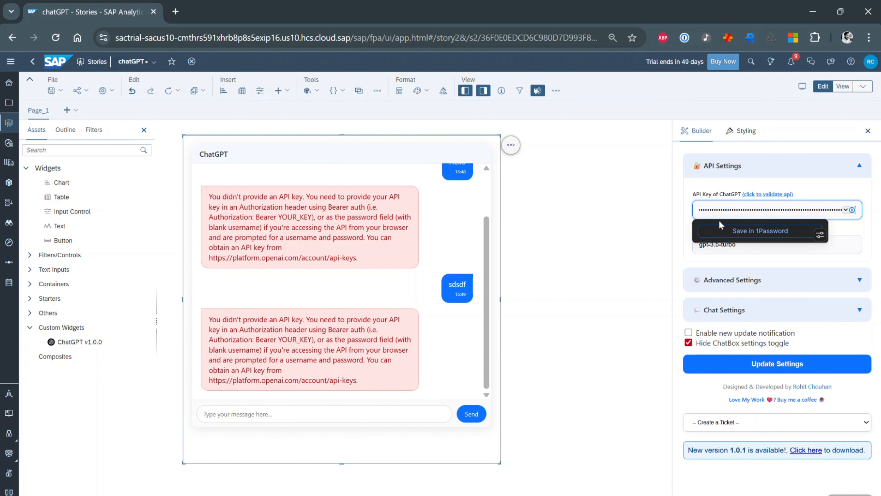
left_click(651, 232)
left_click(410, 317)
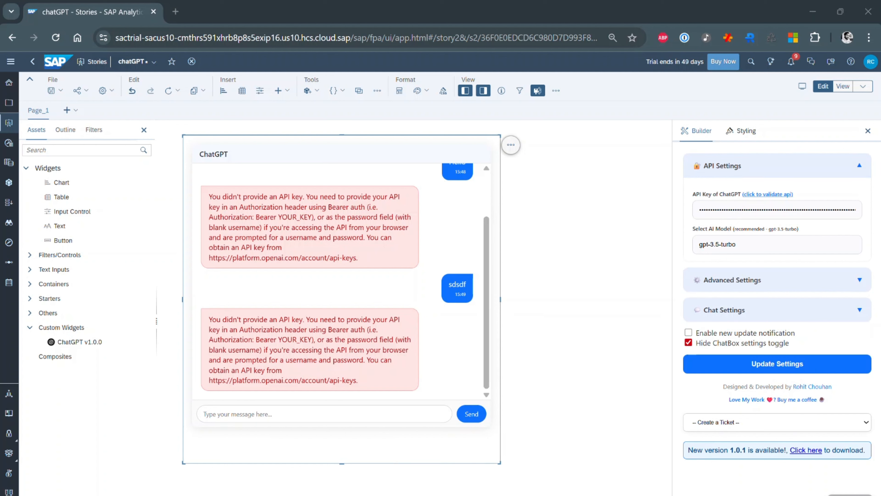
- Copy the model name from the Notepad file and set the widget's AI model to gpt-4.1-nano-2025-04-14
key("alt+Tab")
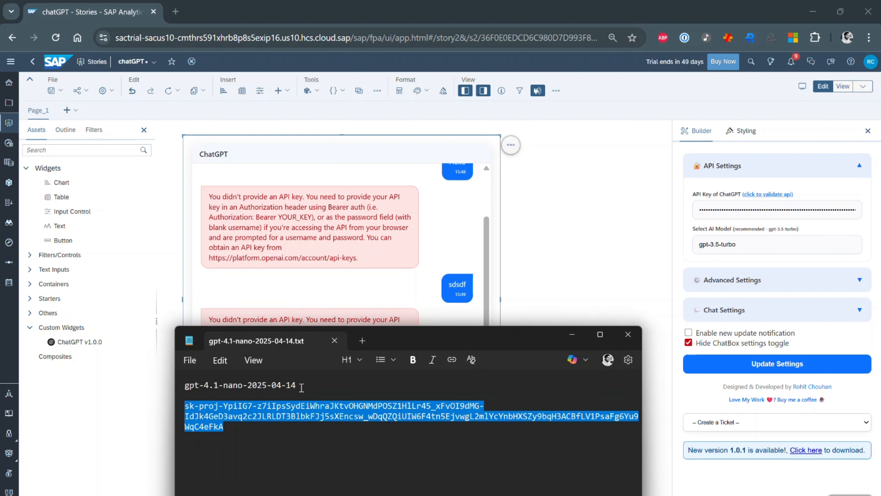
left_click_drag(304, 385, 93, 389)
key("ctrl+c")
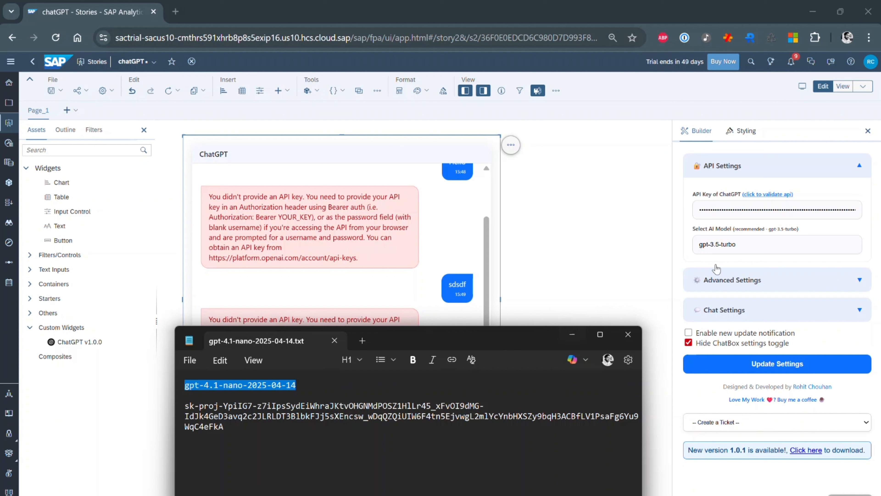
left_click_drag(754, 247, 658, 249)
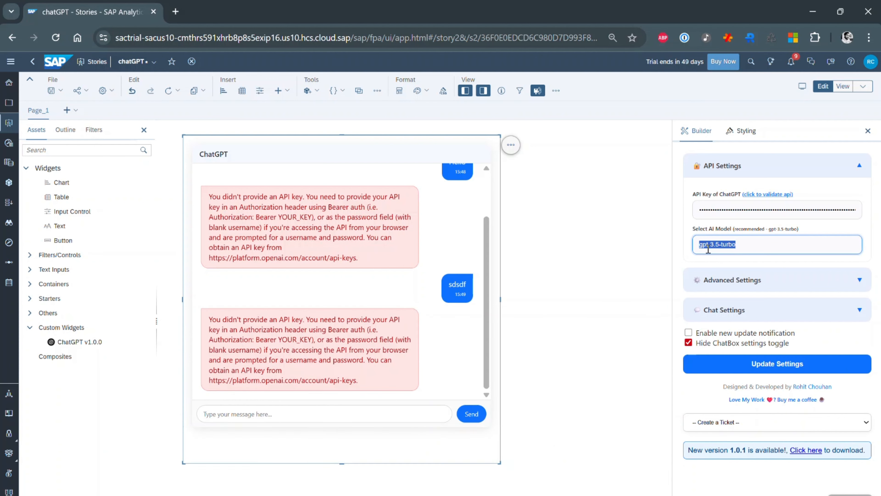
key("ctrl+v")
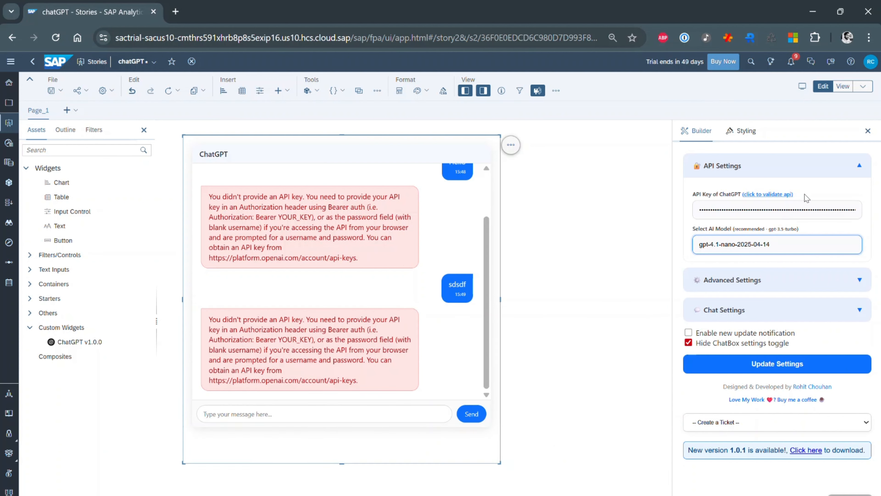
- Check the API key and AI model entries, and validate the pasted API key
left_click(799, 209)
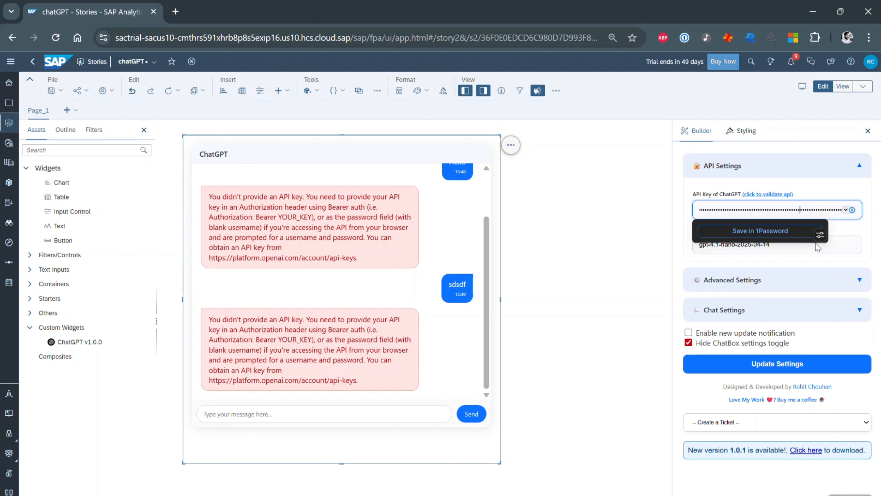
left_click(767, 248)
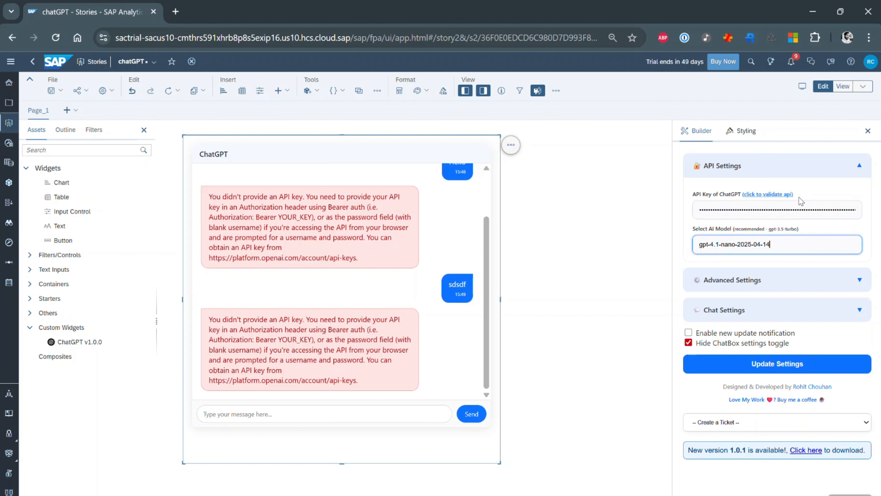
left_click(777, 195)
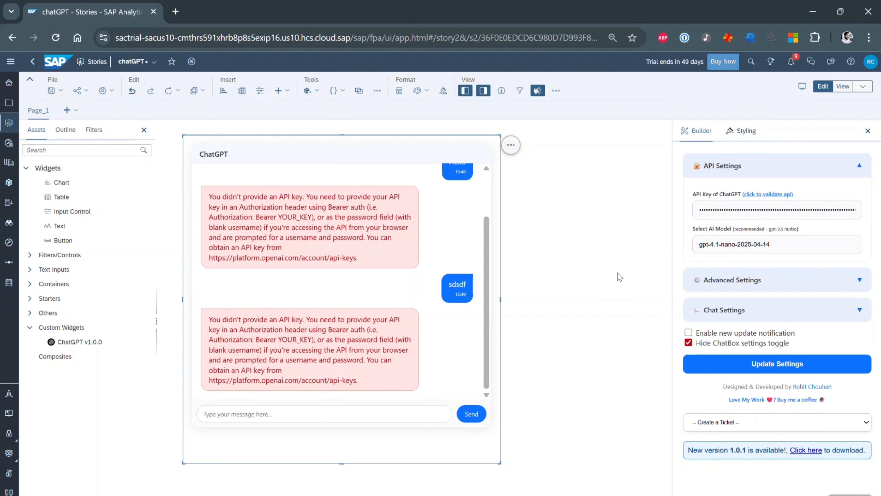
- Save the chatGPT story and open it in view mode
left_click(55, 91)
left_click(55, 104)
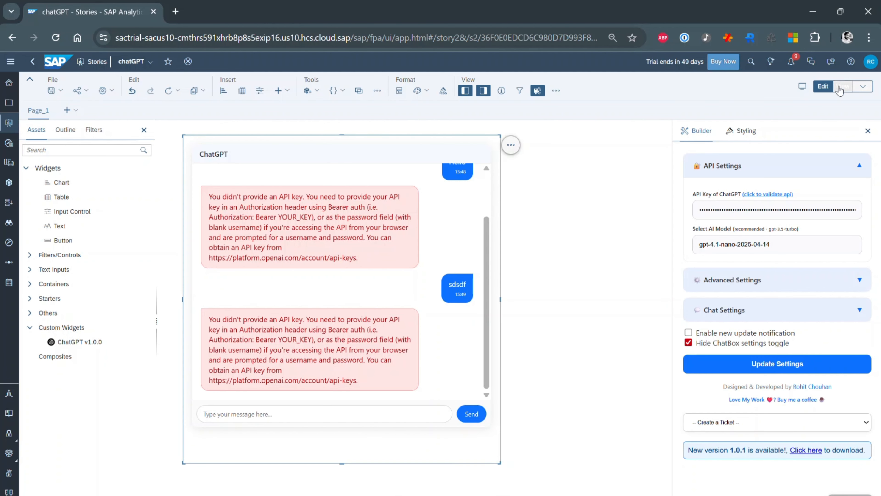
left_click(840, 87)
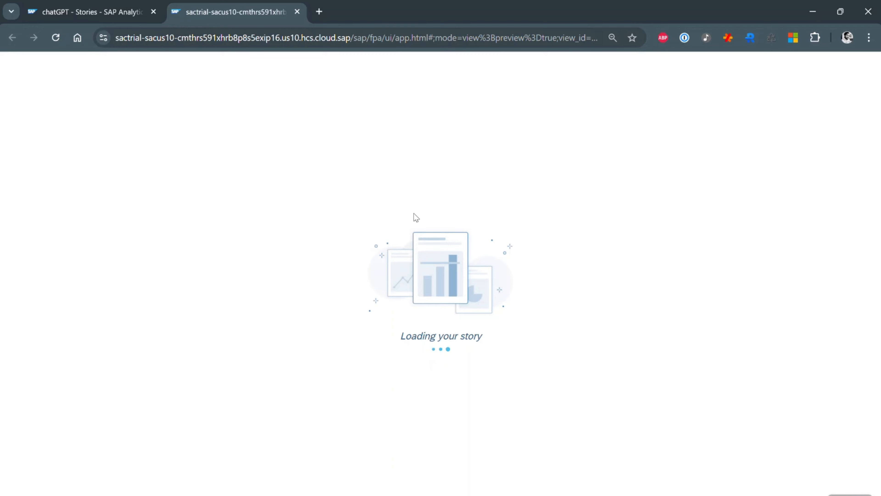
left_click(137, 5)
left_click(177, 4)
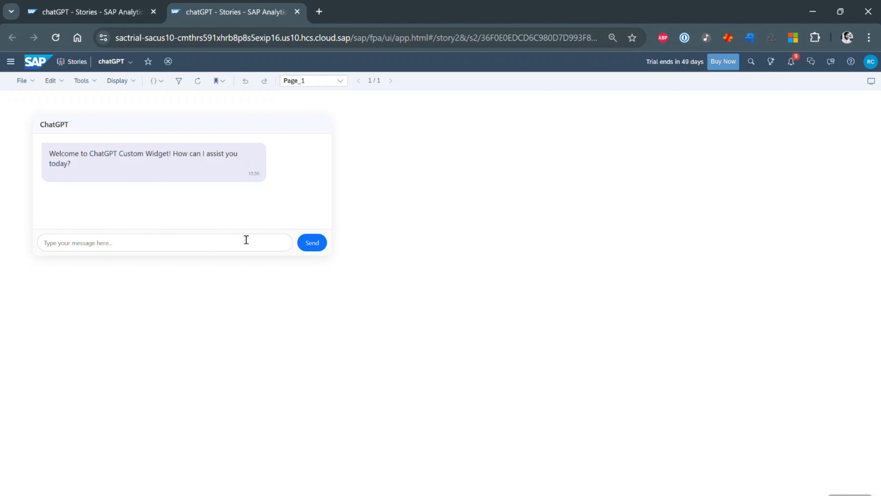
- Ask the widget "What is SAP?" and "Who is founder of SAP?" in view mode, and review the replies
type("What is SAP?")
key("Return")
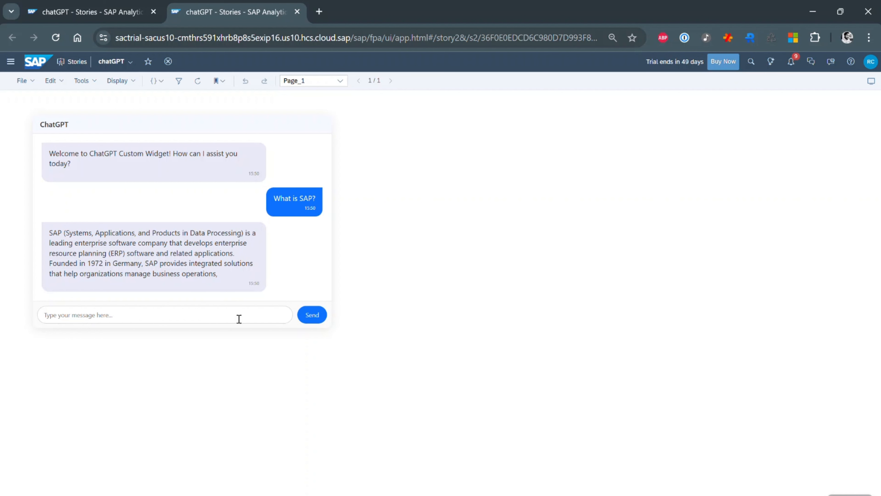
type("Who is founder of SAP?")
key("Return")
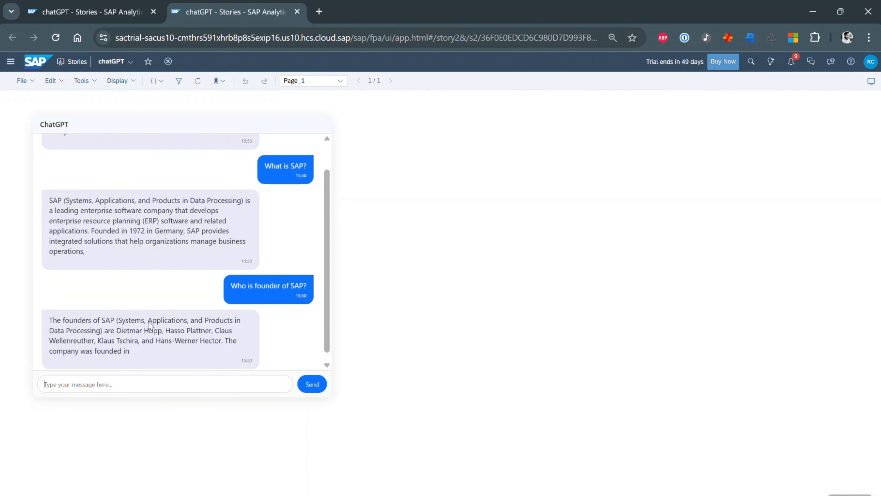
scroll(238, 311, "up", 2)
scroll(238, 312, "down", 2)
scroll(237, 312, "up", 2)
scroll(238, 312, "down", 2)
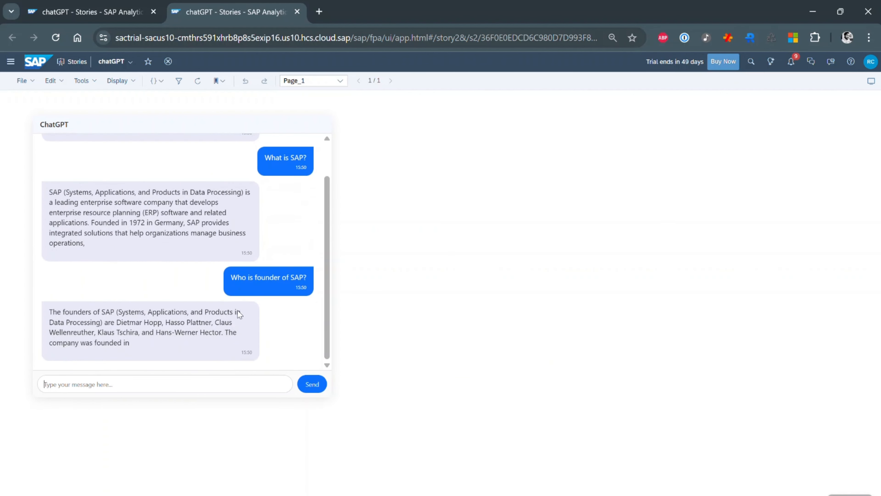
scroll(238, 311, "up", 2)
scroll(238, 309, "down", 2)
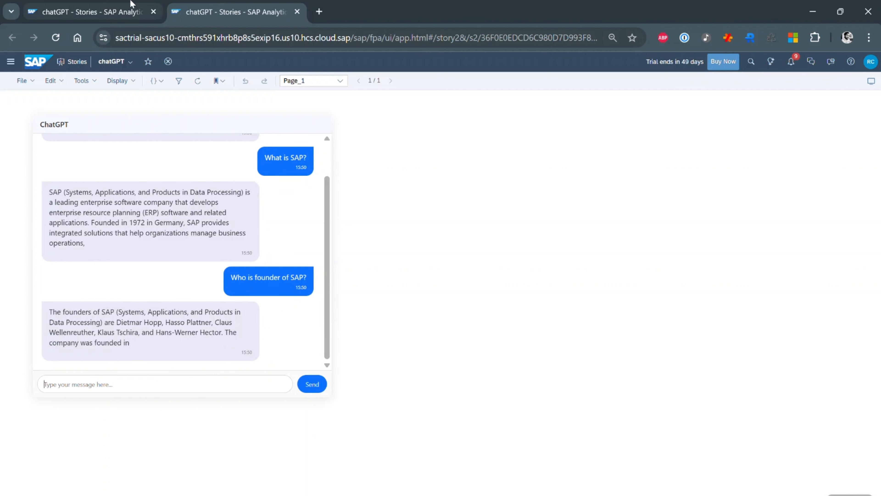
- Return to the story editor and examine the Temperature and Max Tokens fields in the widget's Advanced Settings
left_click(131, 5)
left_click(749, 279)
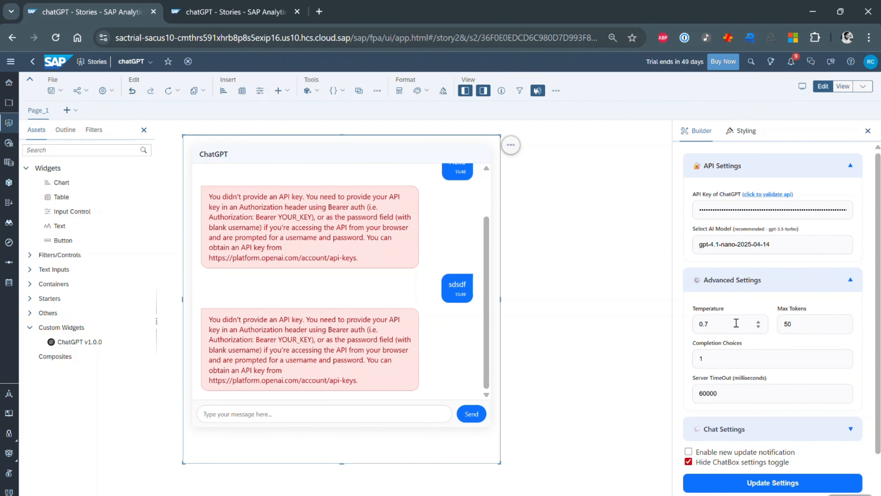
left_click(226, 3)
left_click(94, 11)
double_click(806, 326)
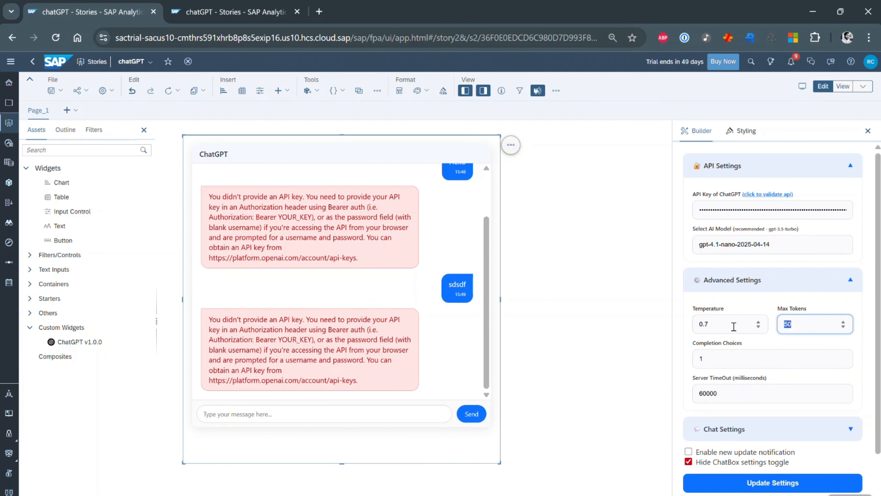
double_click(734, 326)
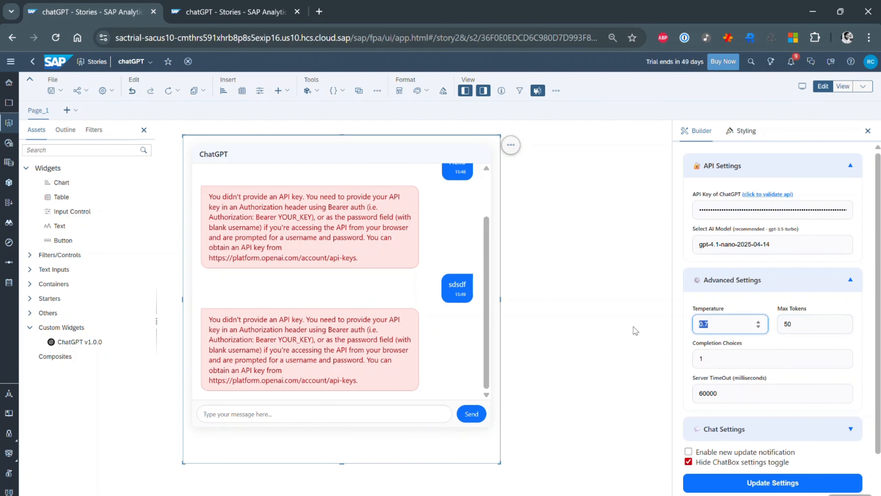
left_click(740, 327)
key("ctrl+a")
left_click(723, 327)
left_click(807, 323)
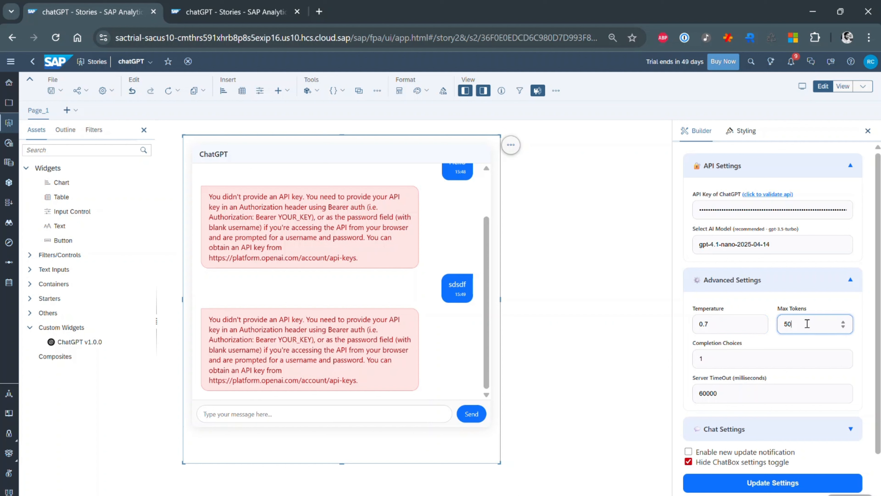
- Set Max Tokens to 150 and apply the updated settings to the ChatGPT widget
double_click(788, 323)
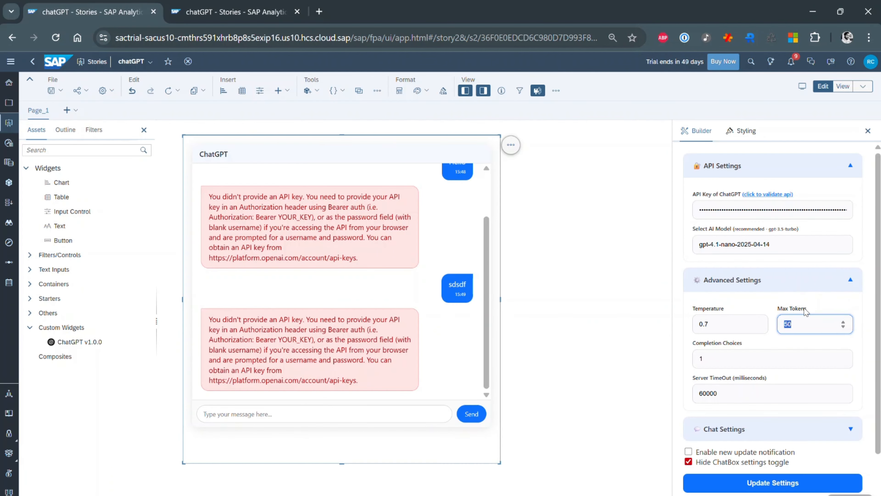
left_click(805, 321)
key("BackSpace")
key("BackSpace")
type("150")
left_click(791, 481)
- Save the story and reload its view-mode page, checking the earlier replies before reloading
left_click(61, 92)
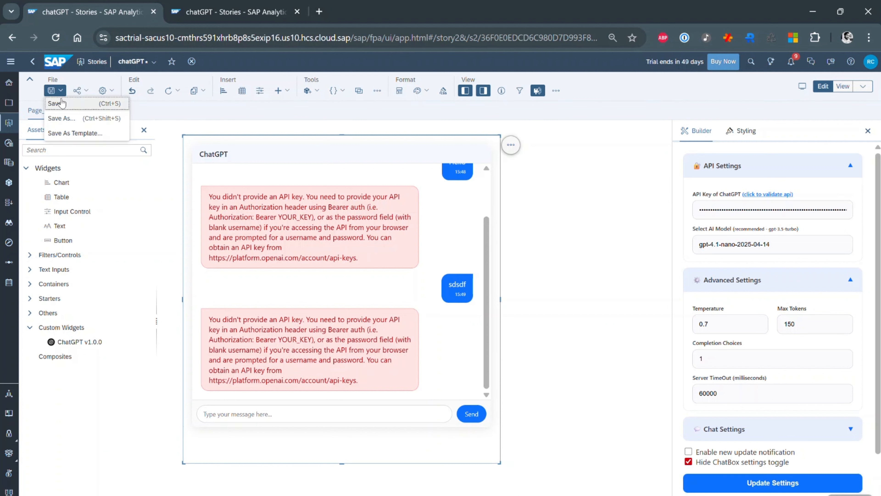
left_click(56, 103)
left_click(274, 12)
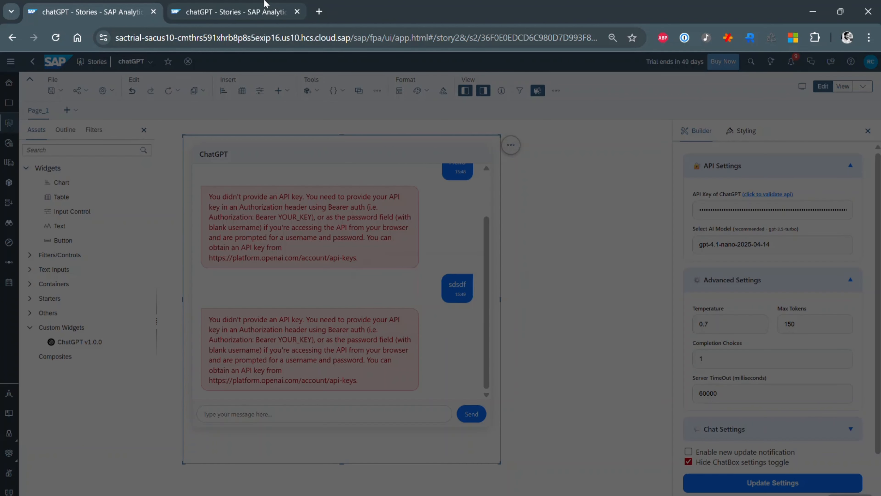
scroll(270, 198, "up", 2)
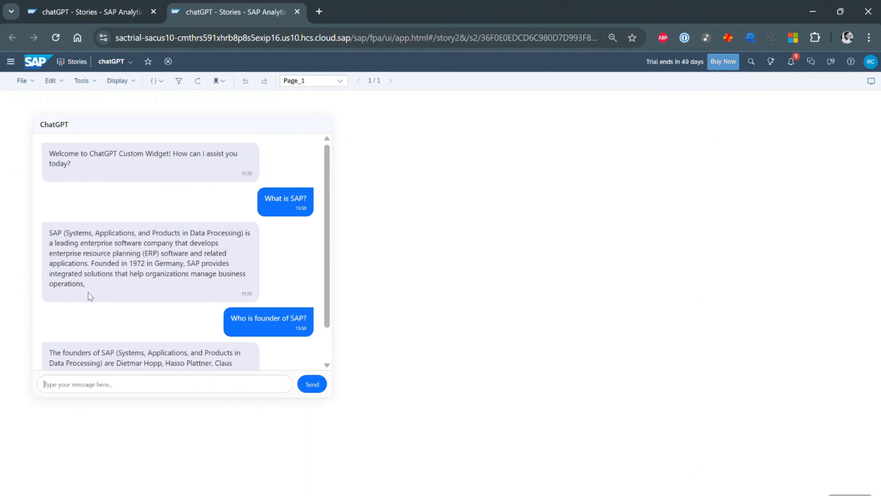
key("F5")
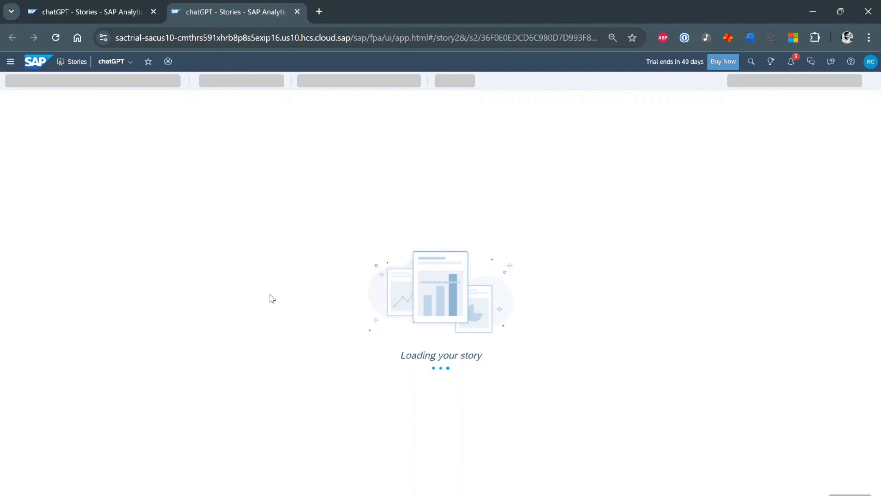
- Ask "What is SAP?" again in the reloaded view-mode chat and return to the story editor
left_click(217, 246)
type("What")
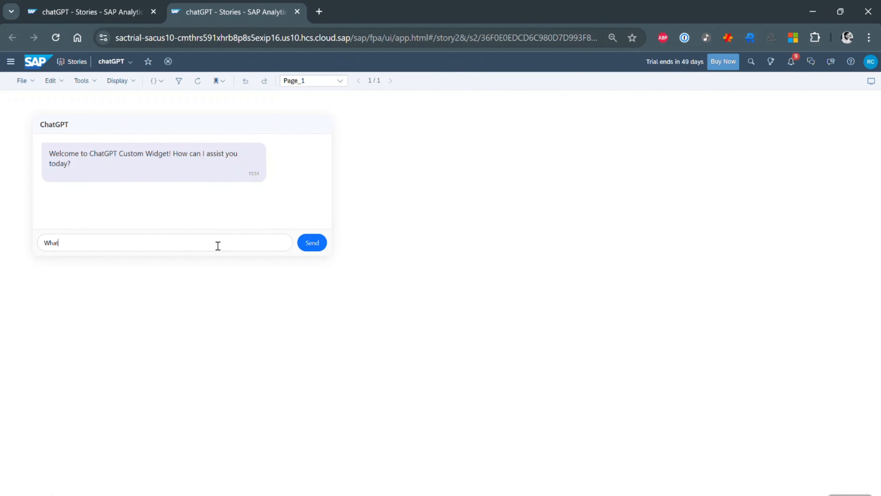
type(" siis SAP?")
key("Return")
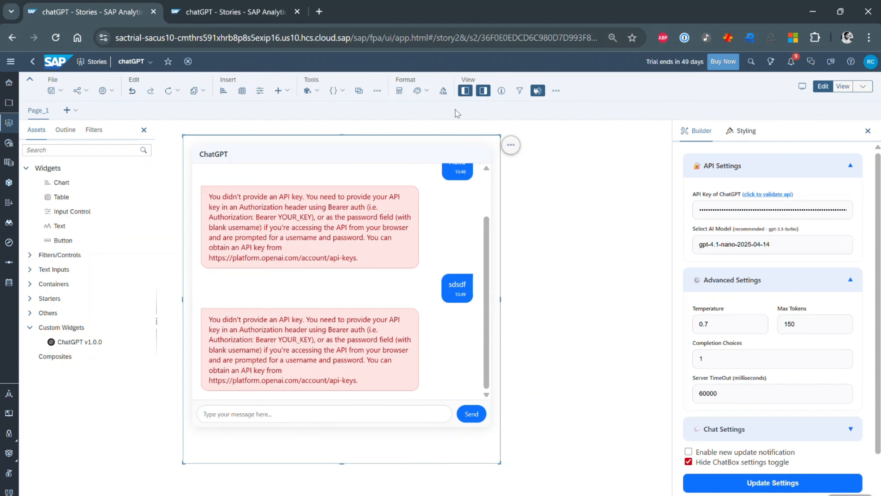
left_click(90, 12)
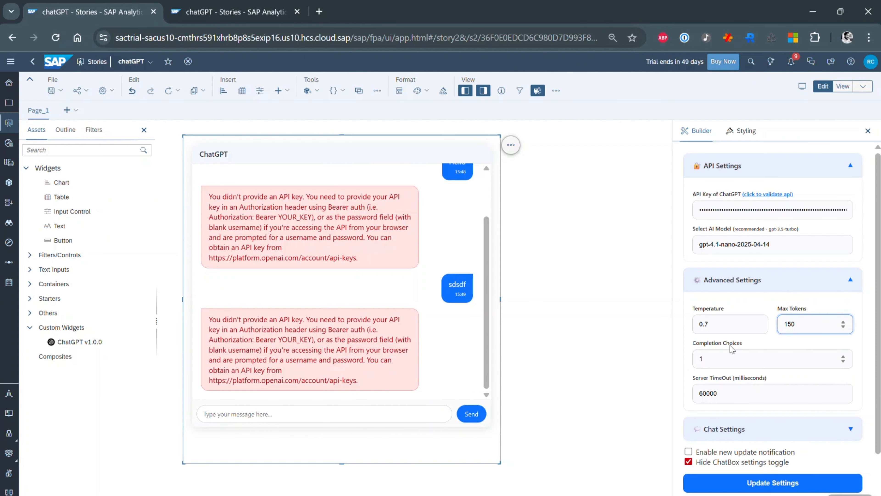
- Set Max Tokens to 50 and Completion Choices to 3 in the ChatGPT widget's Advanced Settings and apply the updated settings
left_click(729, 355)
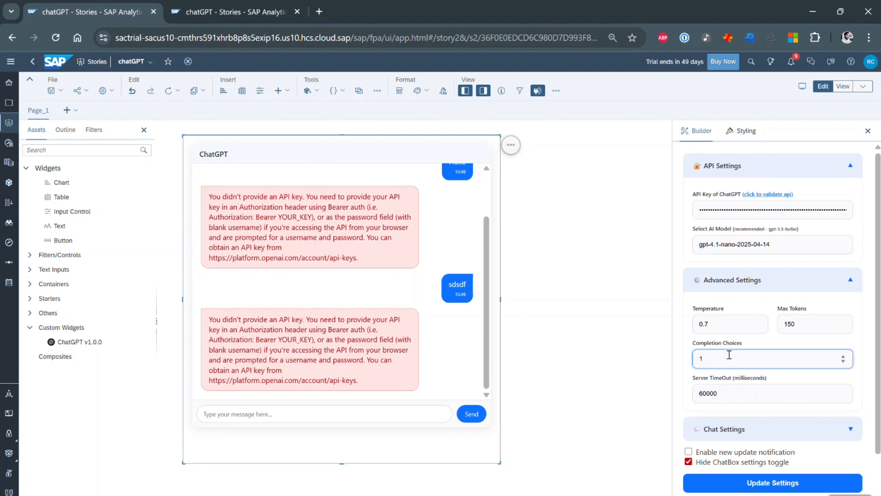
left_click(258, 4)
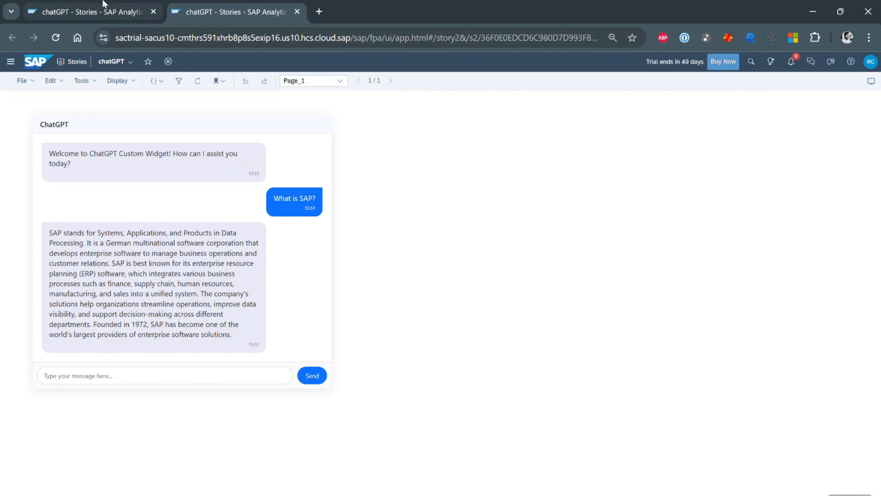
left_click(90, 11)
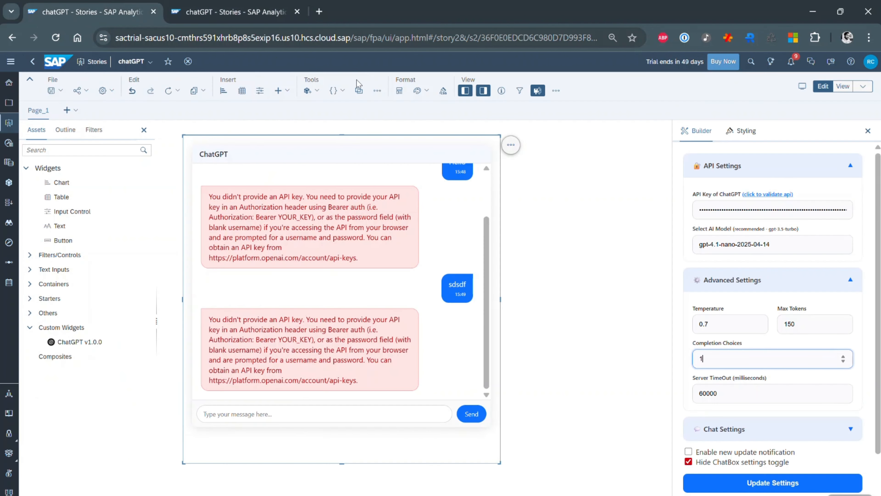
double_click(797, 325)
type("50")
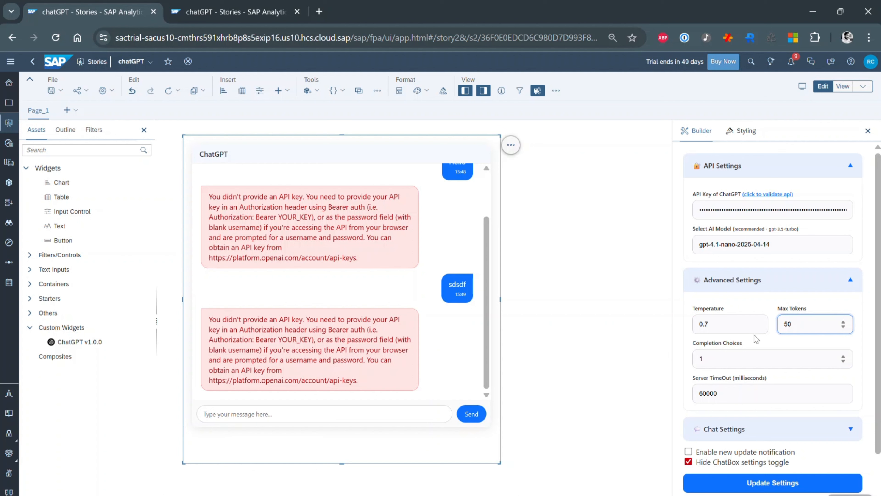
left_click(744, 360)
left_click_drag(716, 360, 682, 360)
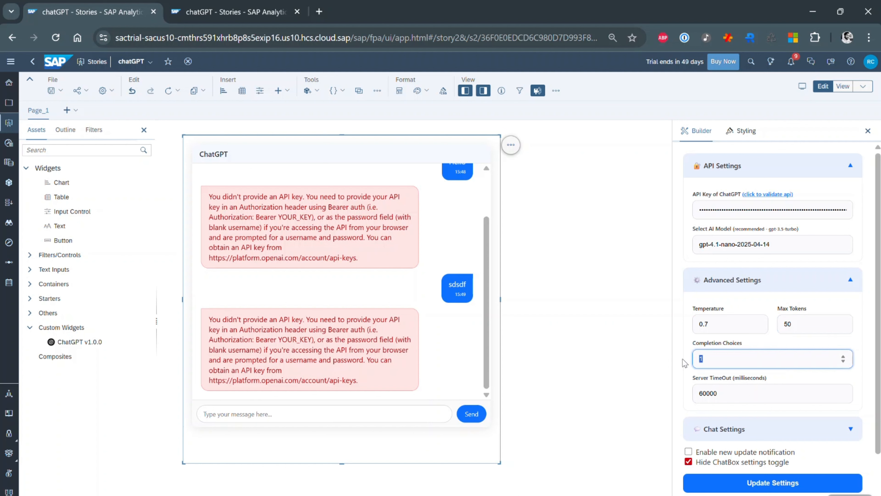
type("3")
left_click(771, 484)
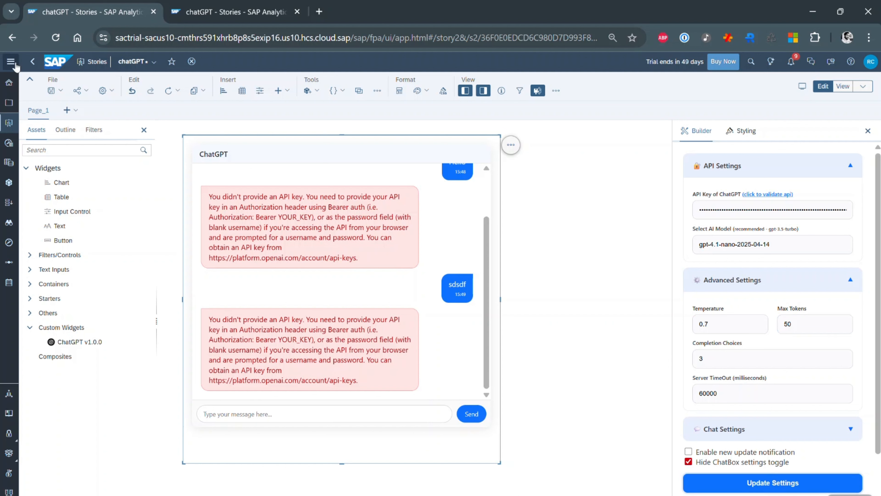
- Save the story and ask "Best Movies?" in the reloaded view-mode chat
left_click(53, 91)
left_click(57, 101)
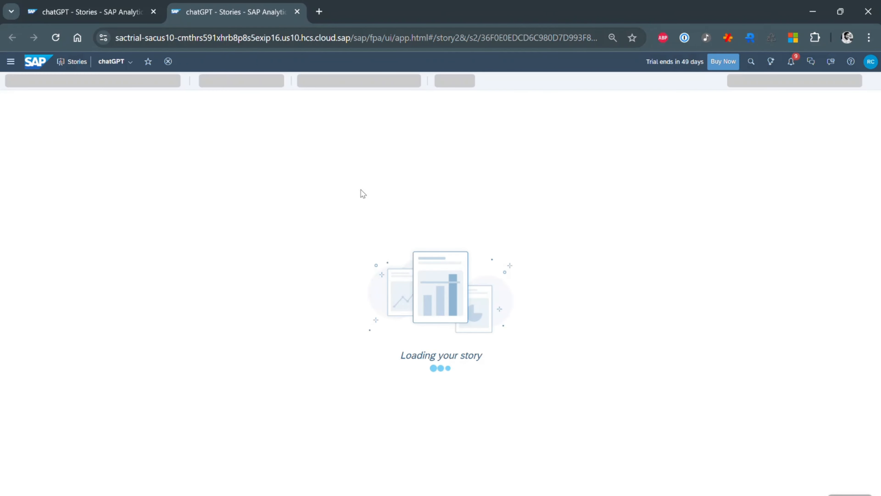
left_click(233, 245)
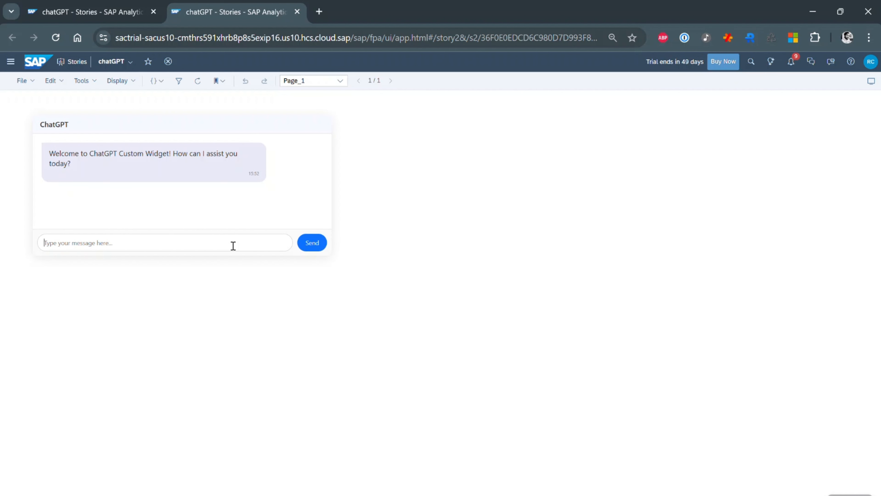
type("Best ")
type("n")
key("BackSpace")
type("Movies?")
key("Return")
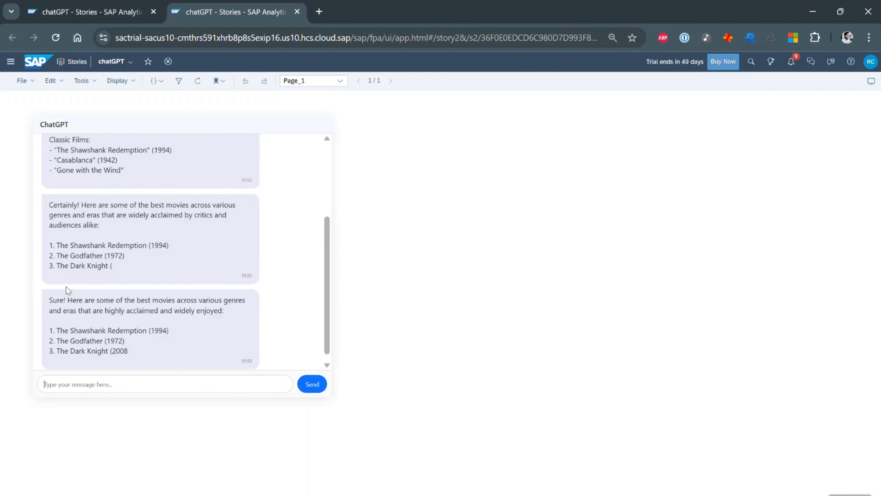
- Review the chat's replies to "Best Movies?" and collapse the widget's Advanced Settings section in the story editor
scroll(66, 284, "up", 3)
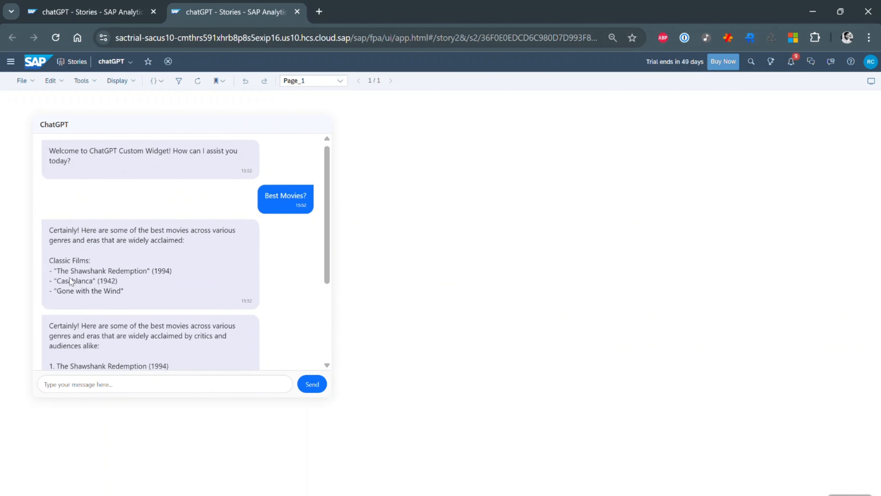
left_click(93, 7)
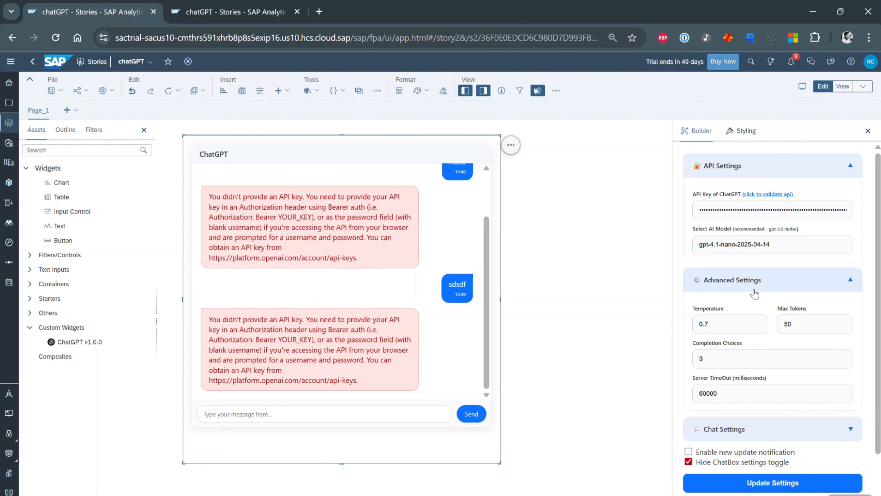
left_click(754, 293)
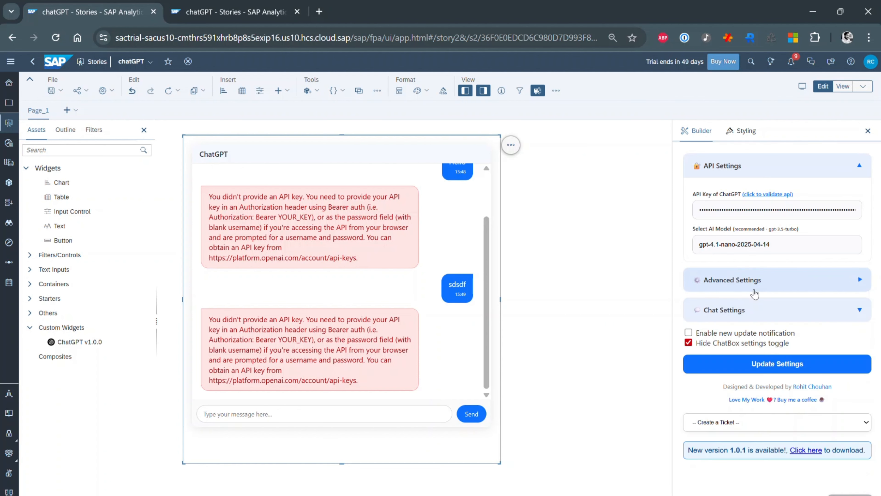
left_click(262, 6)
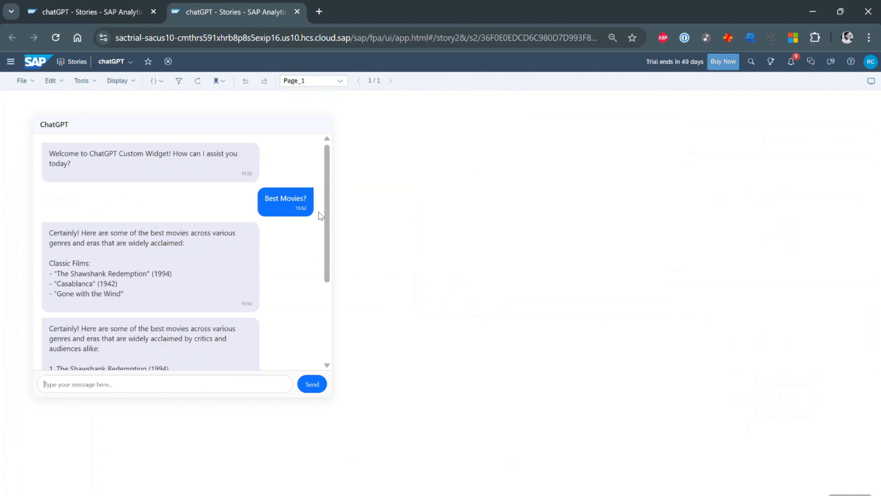
scroll(305, 196, "down", 3)
scroll(306, 198, "up", 3)
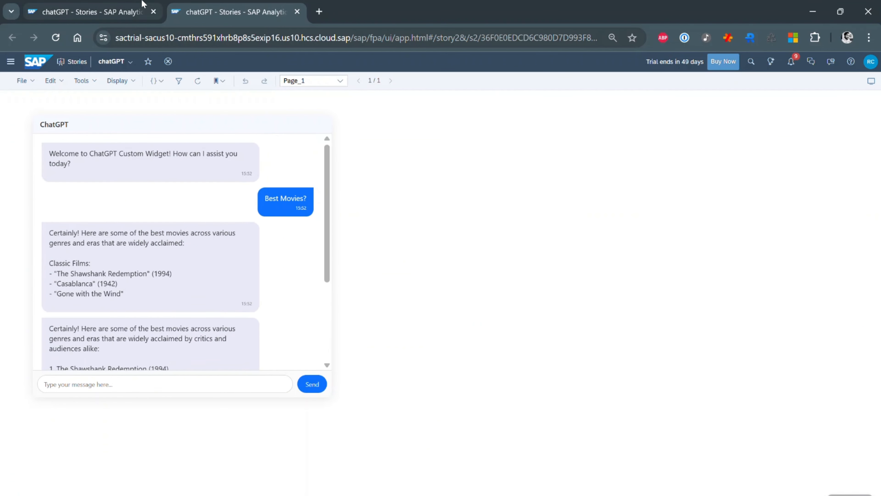
left_click(87, 11)
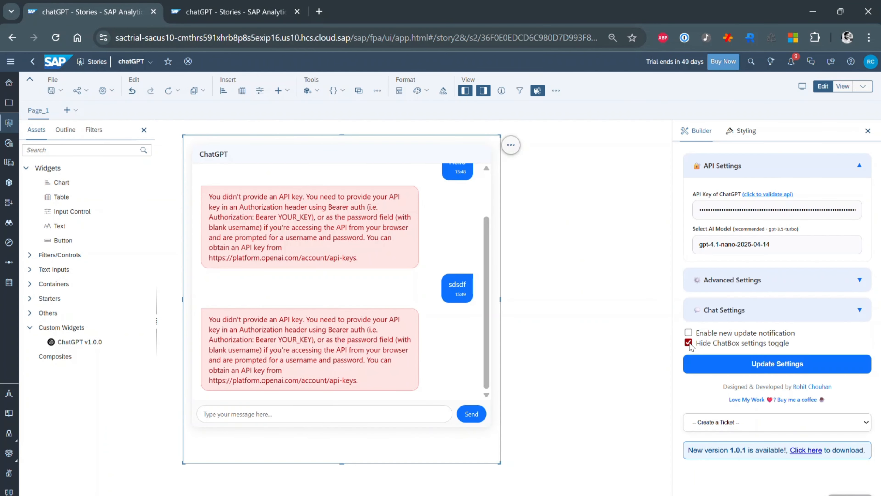
- Turn off "Hide ChatBox settings toggle" for the ChatGPT widget, apply the settings and save the story
scroll(448, 219, "up", 3)
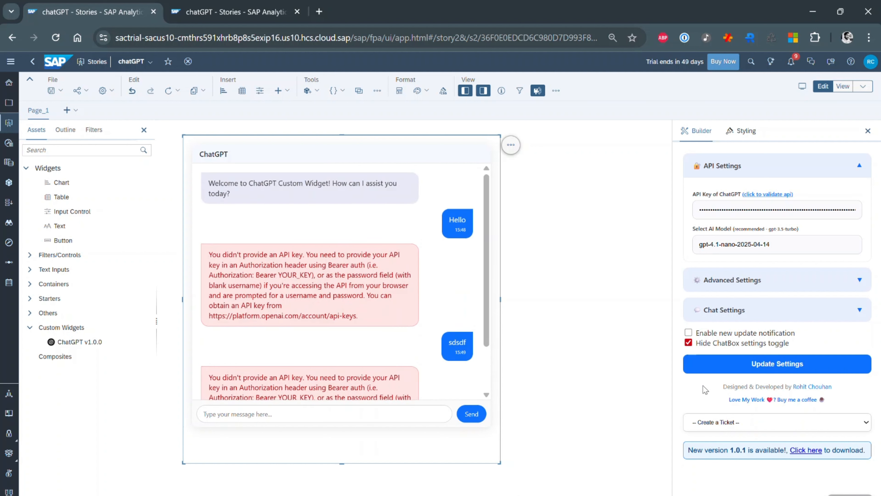
left_click(688, 342)
left_click(763, 363)
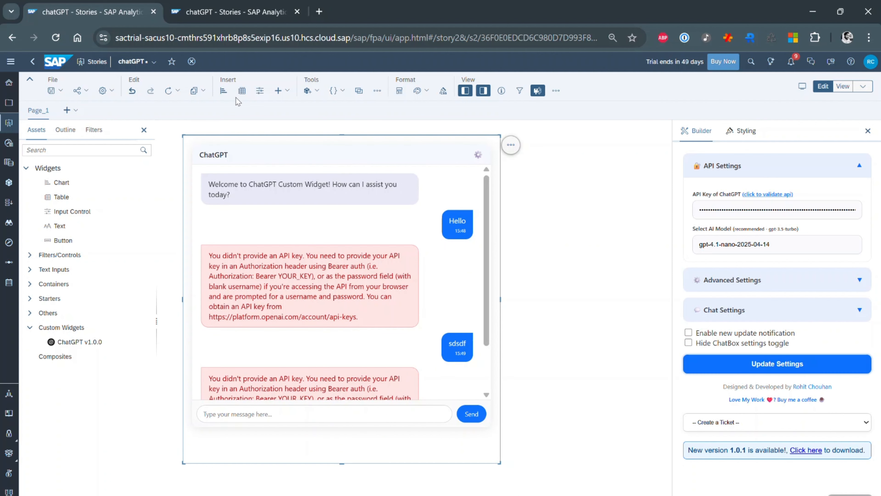
left_click(52, 94)
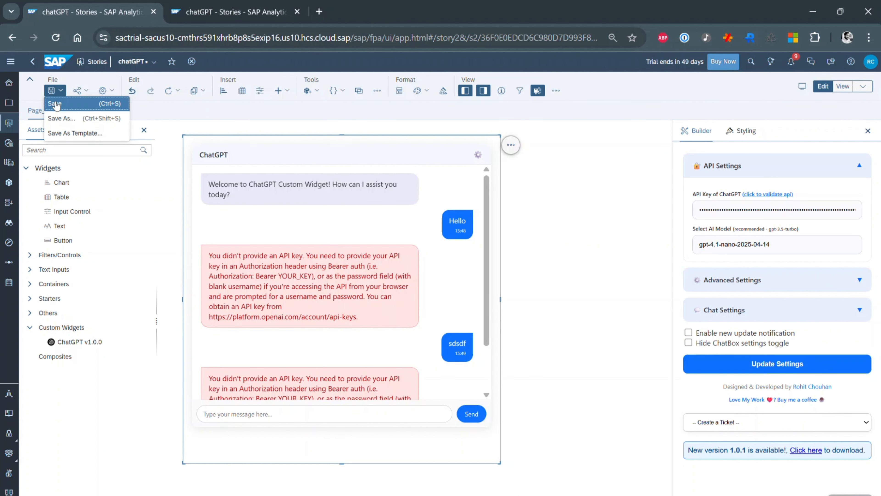
left_click(57, 103)
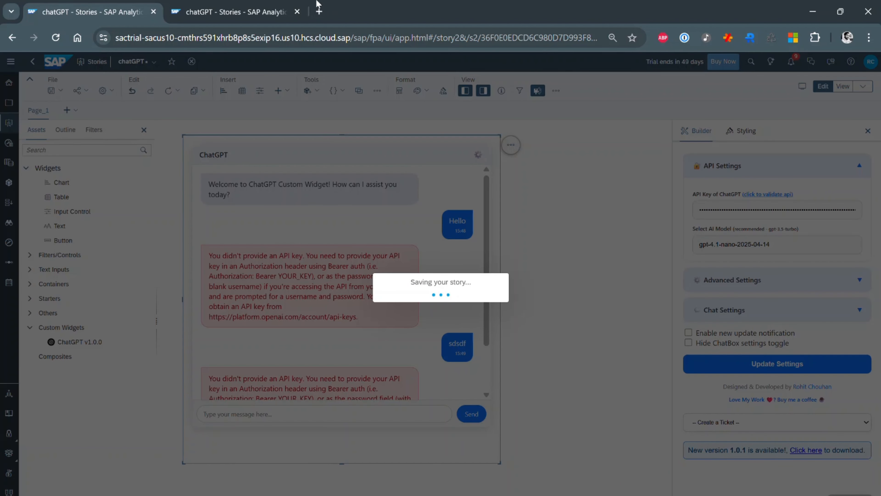
- Reload the story's view-mode page, checking the widget's Advanced Settings in the editor while it loads
left_click(285, 11)
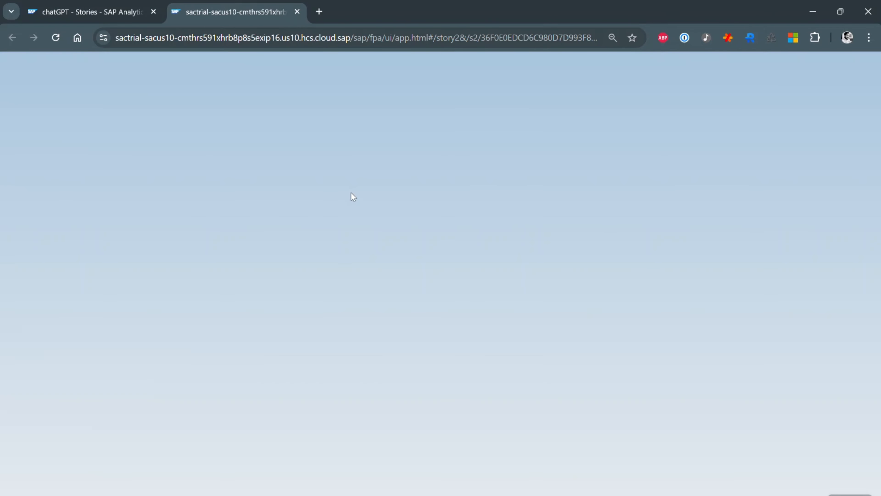
left_click(147, 5)
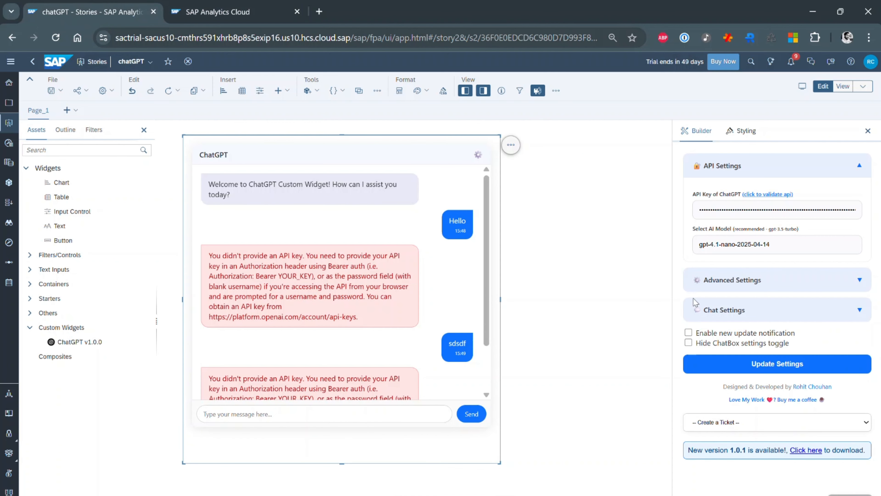
left_click(735, 280)
left_click(735, 279)
left_click(274, 11)
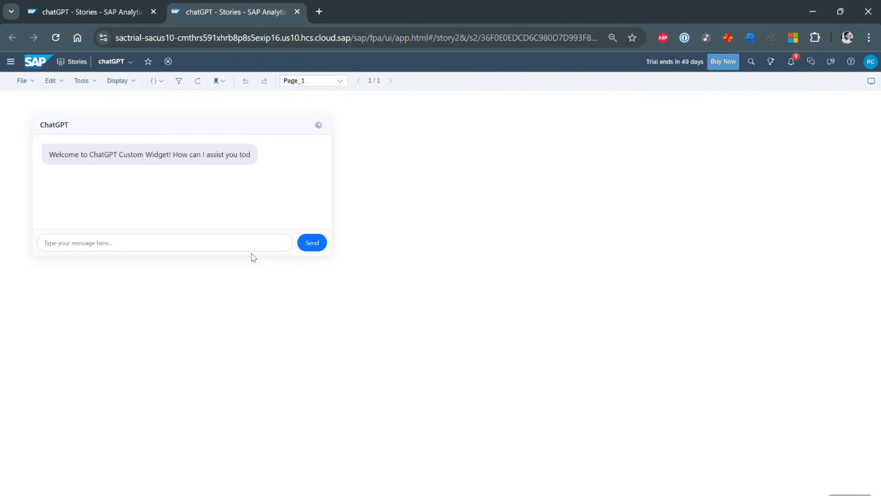
- Ask "Who is Spiderman?" in the view-mode chat
left_click(247, 249)
type("Who is Dpim")
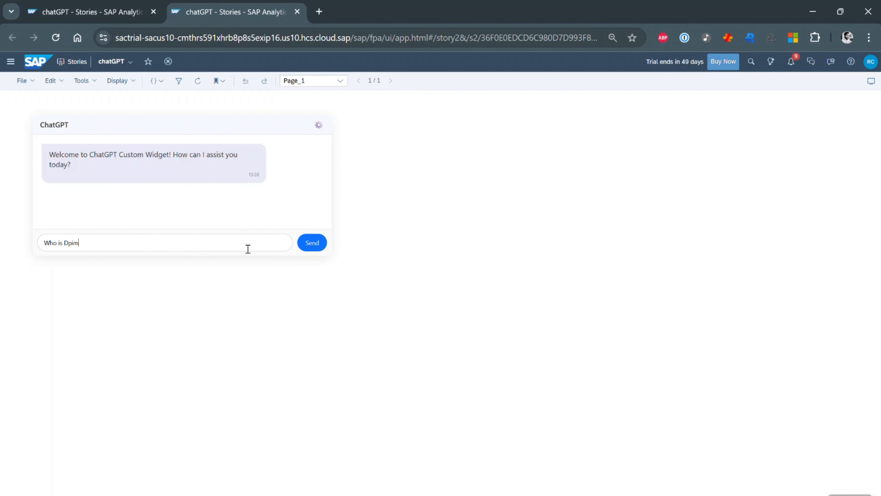
key("BackSpace")
key("BackSpace")
key("BackSpace")
type("Soid")
key("BackSpace")
key("BackSpace")
key("BackSpace")
key("BackSpace")
type("Spiderman?")
key("Return")
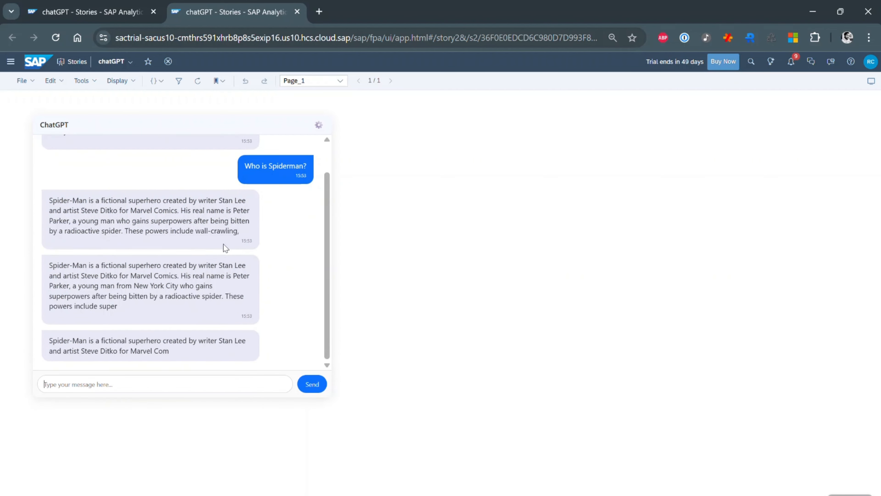
- Export the chat from the widget's settings and check the downloaded text file before closing it
left_click(318, 124)
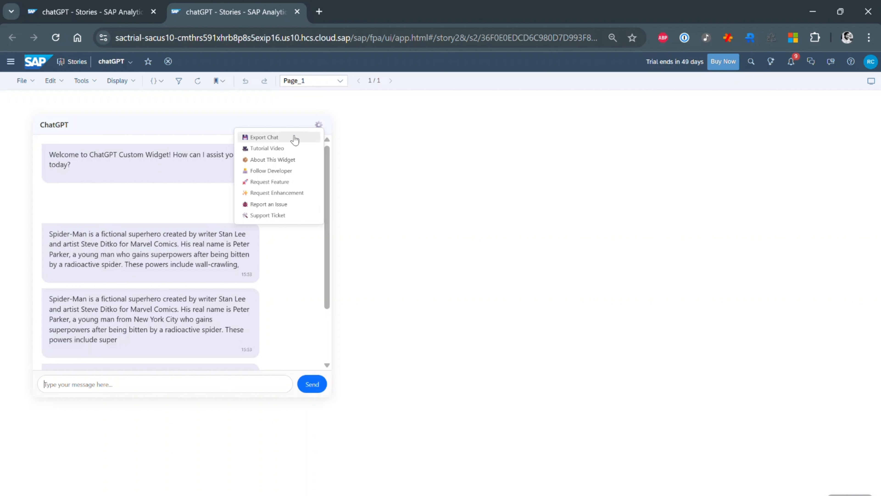
left_click(279, 138)
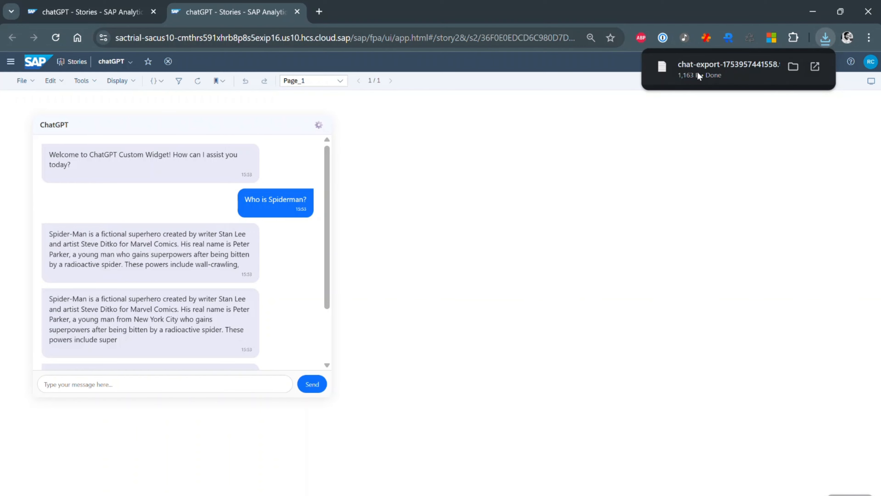
left_click(605, 342)
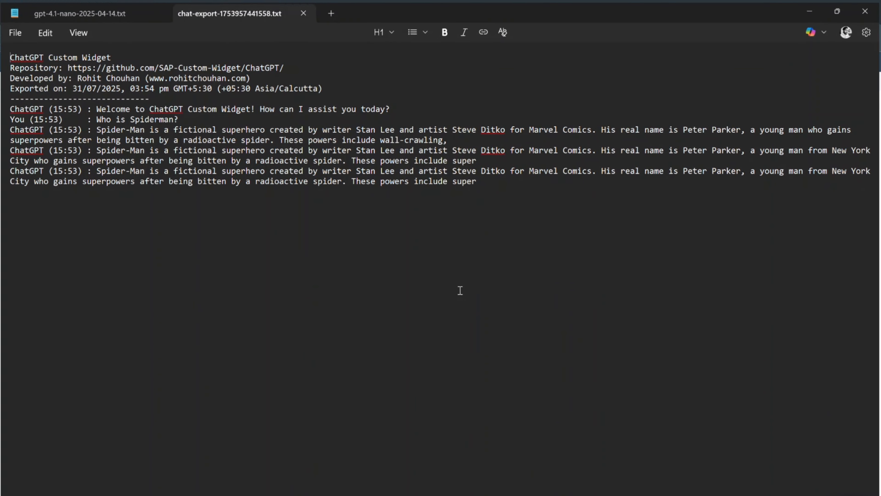
left_click_drag(13, 54, 517, 211)
left_click(528, 210)
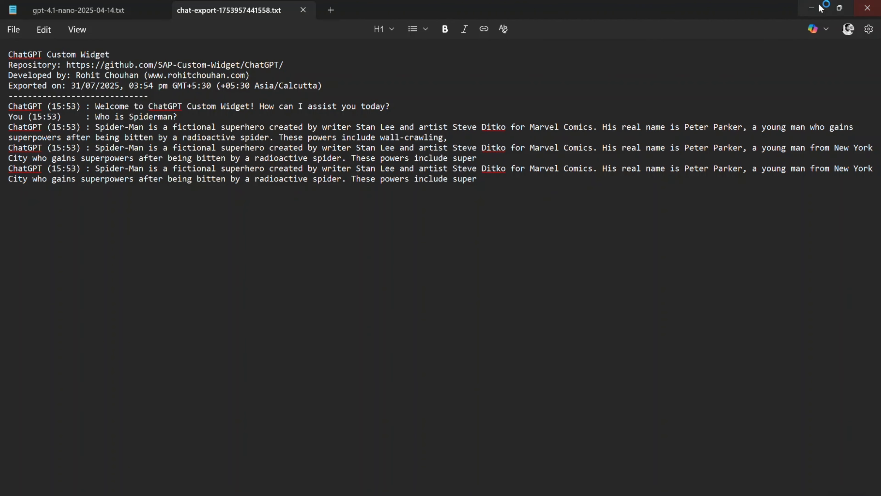
left_click(866, 10)
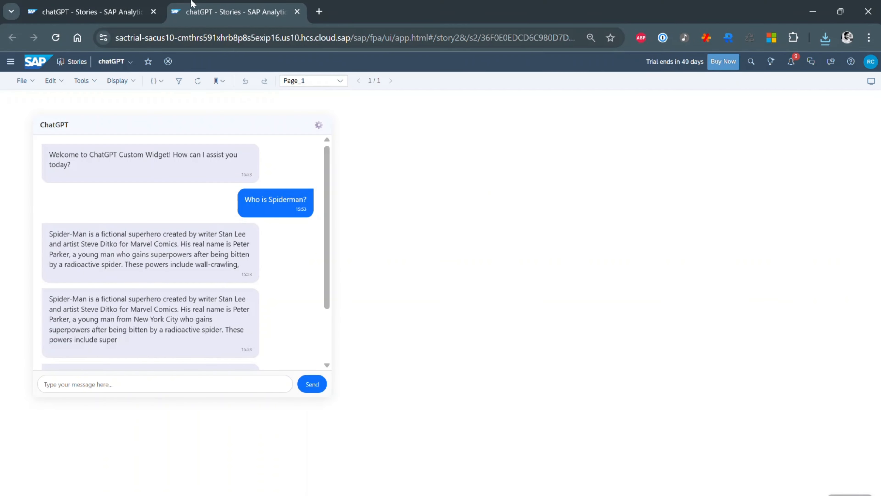
- Return to the story editor and open the onFailure event script of ChatGPT_1 from the story outline
left_click(145, 5)
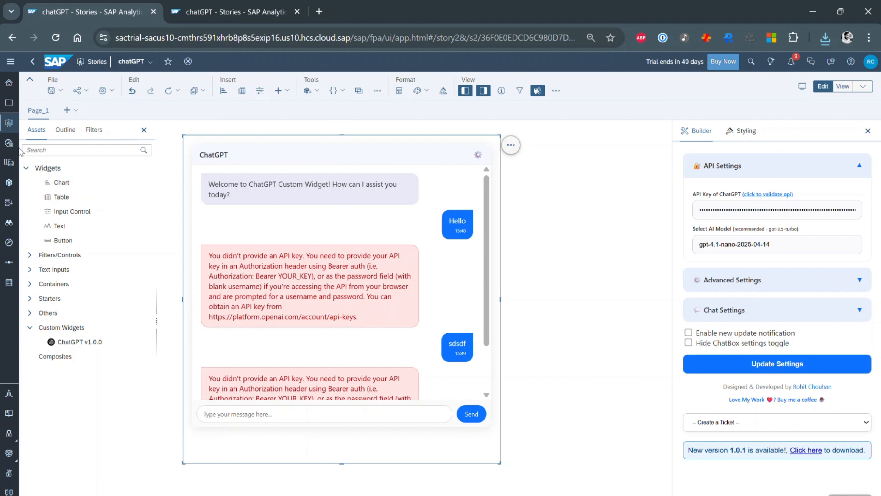
left_click(68, 131)
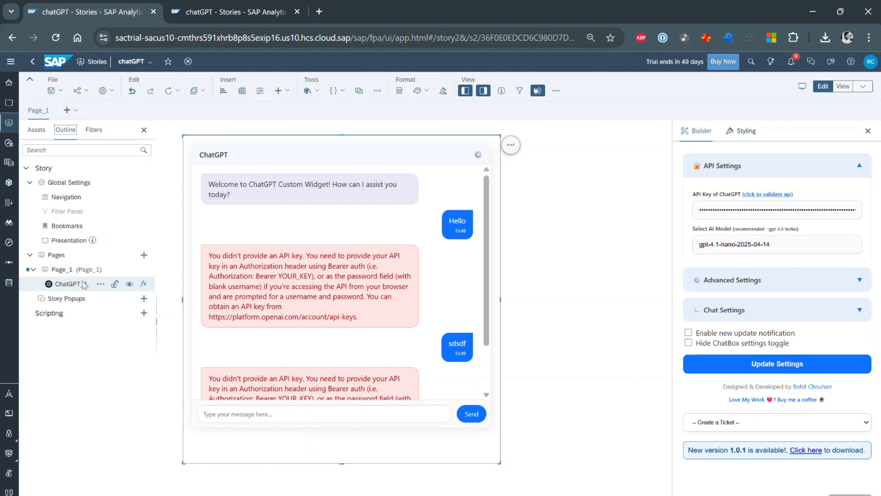
left_click(101, 283)
left_click(101, 284)
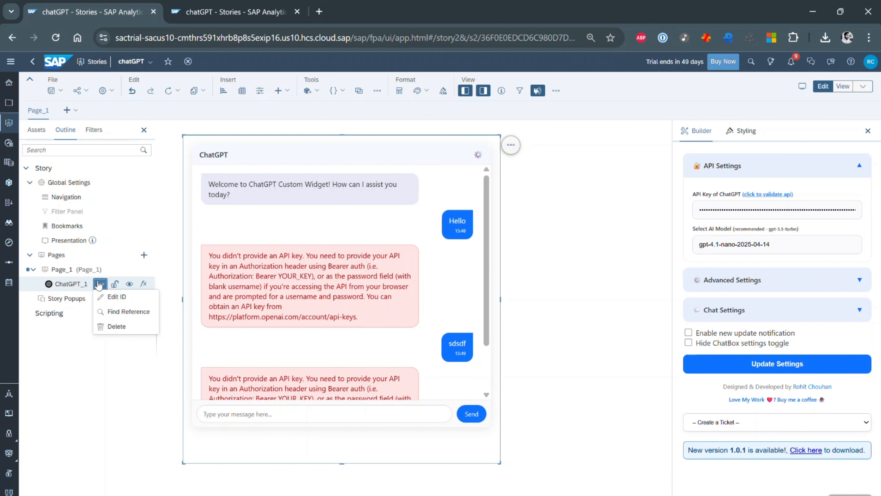
left_click(141, 285)
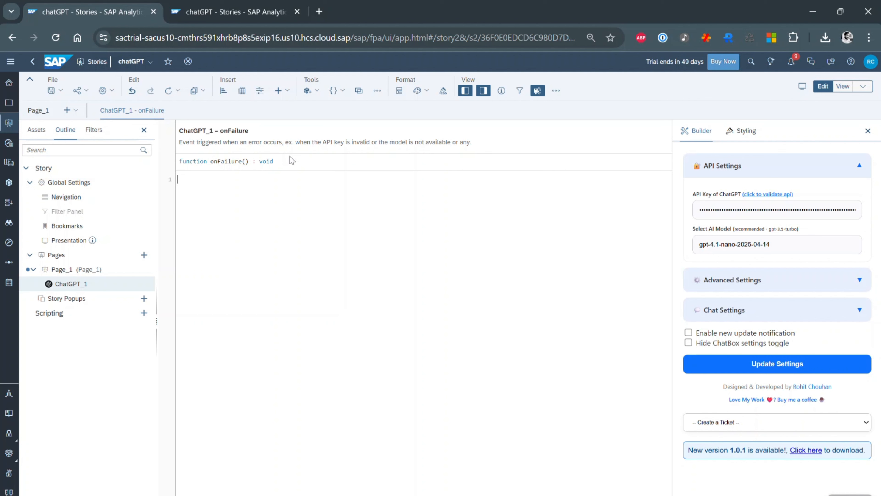
- Write Application.showMessage(ApplicationMessageType.Error,"Sorry"); in the onFailure script of ChatGPT_1
type("App")
key("Return")
type(".")
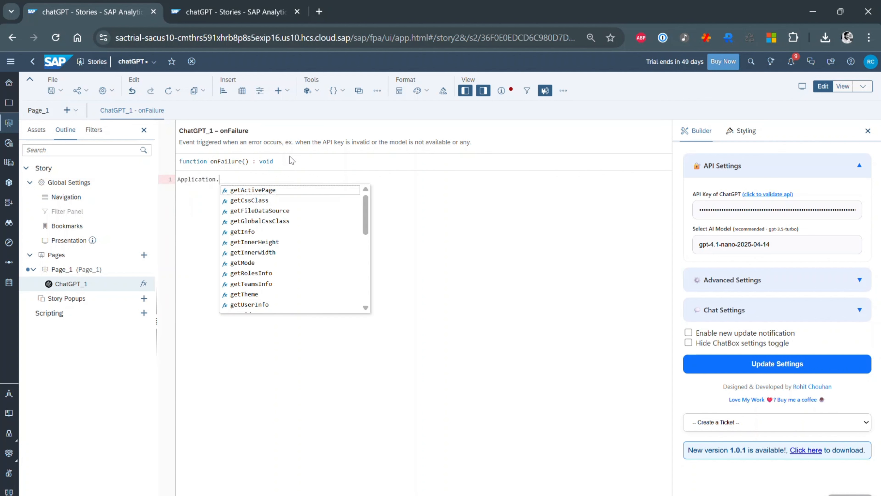
type("sh")
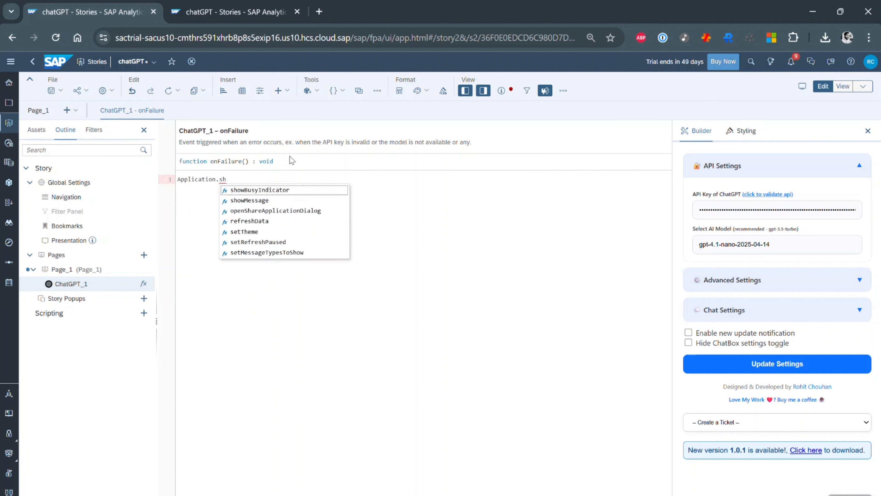
key("Down")
key("Return")
key("ctrl+space")
key("Down")
key("Down")
key("Up")
key("Up")
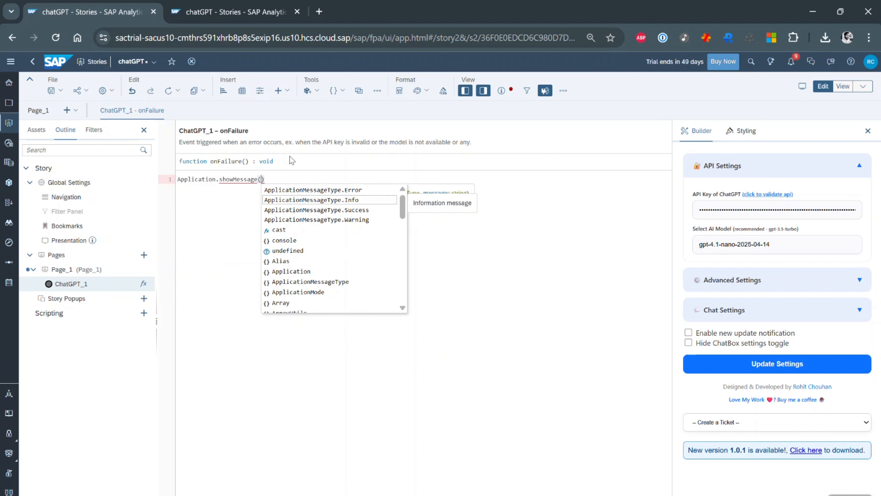
key("Return")
type(",\"Sorry\")")
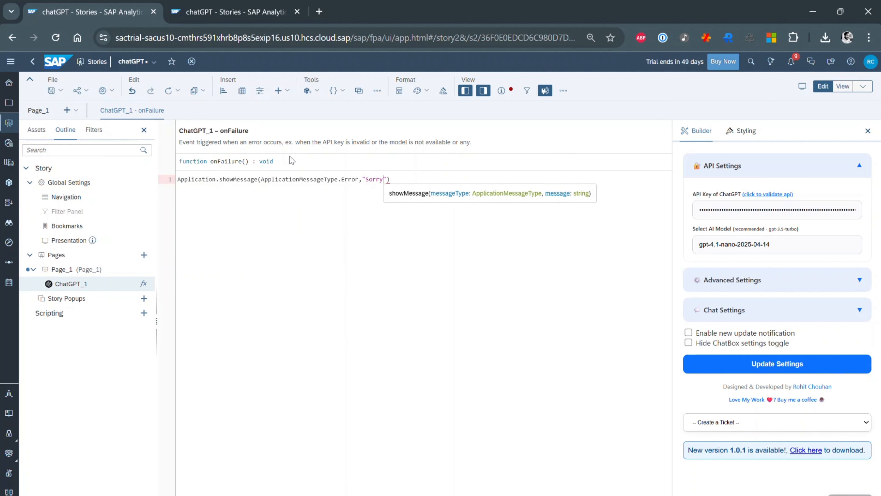
type(";")
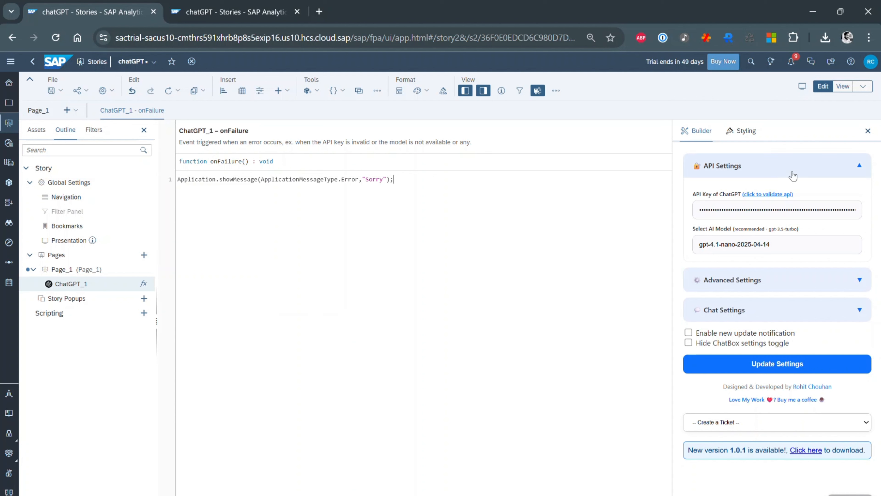
- Clear the widget's ChatGPT API key, apply the updated settings and save the story
triple_click(698, 207)
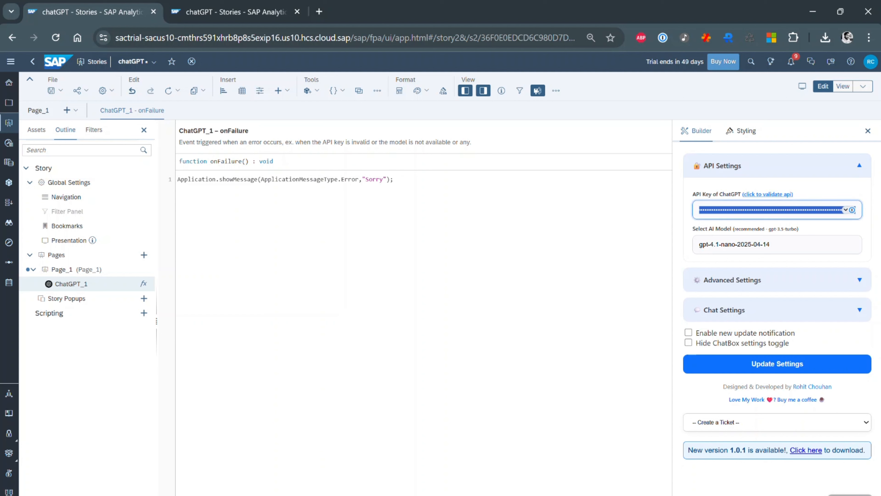
key("BackSpace")
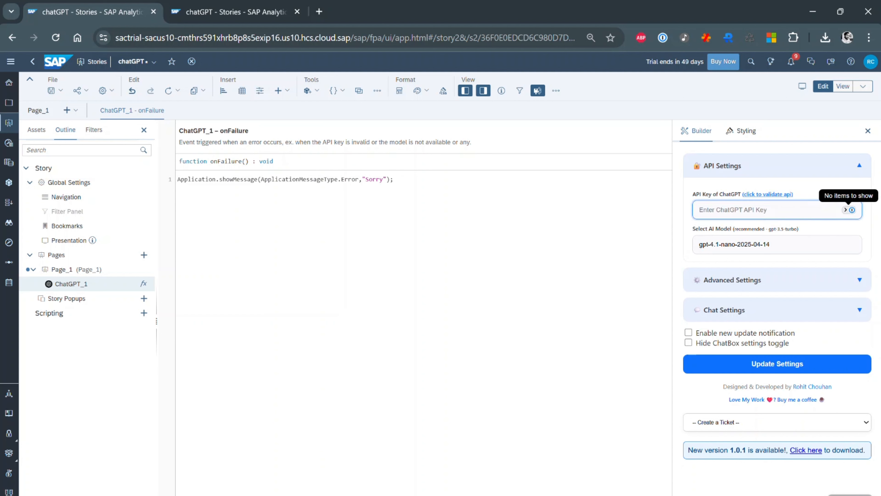
left_click(815, 367)
left_click(55, 91)
left_click(56, 103)
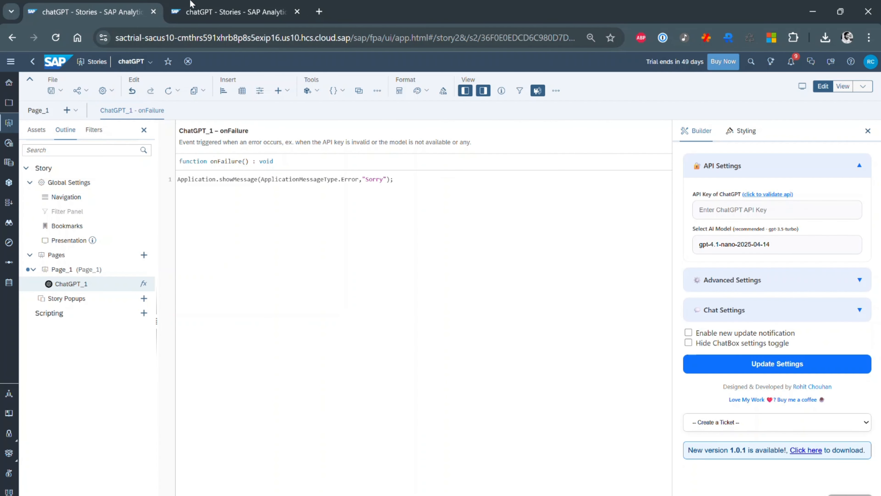
- Reload the story's view-mode page and send "Hello" in the chat to test the failure event
left_click(212, 11)
key("F5")
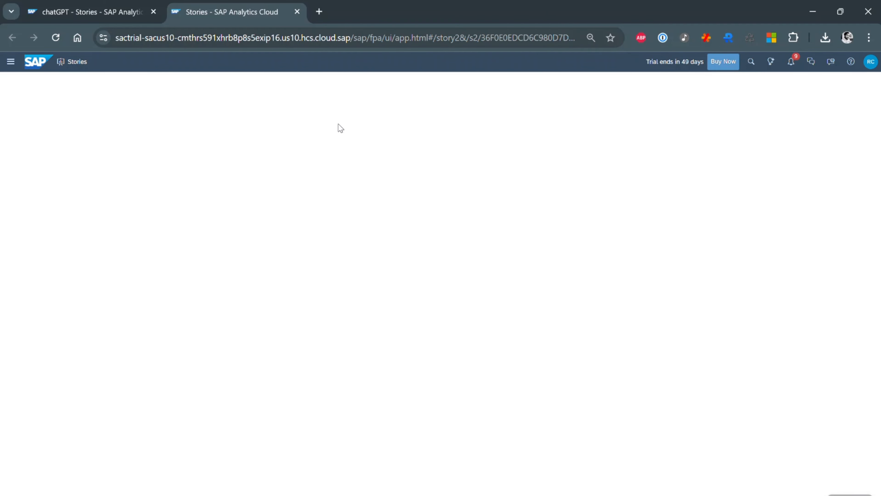
left_click(225, 236)
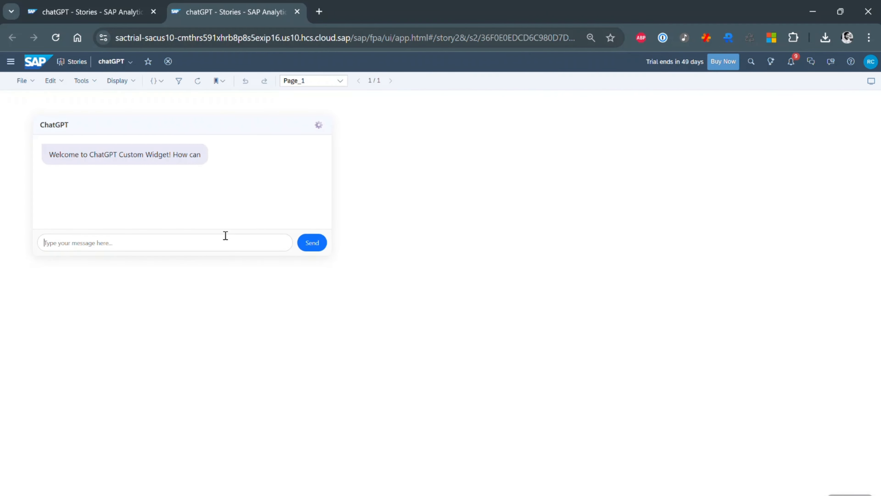
type("Hello")
key("Return")
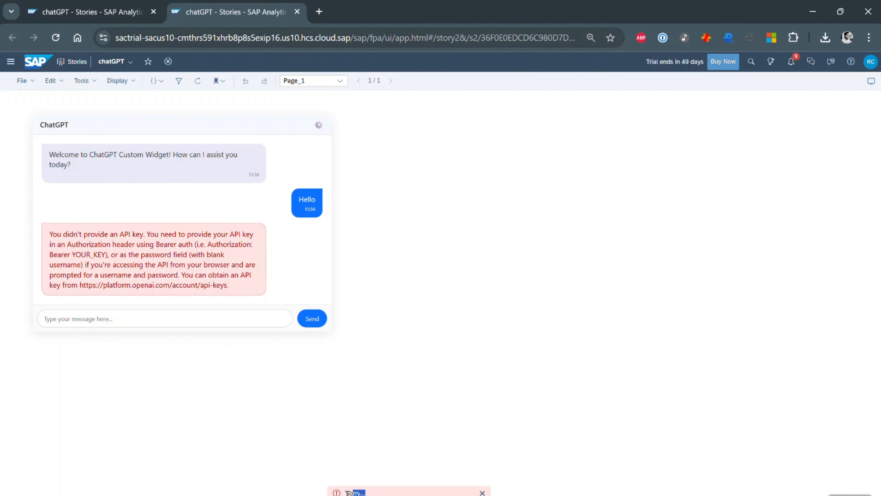
- Compare the onFailure script in the editor with the error message in the view-mode story
left_click(145, 11)
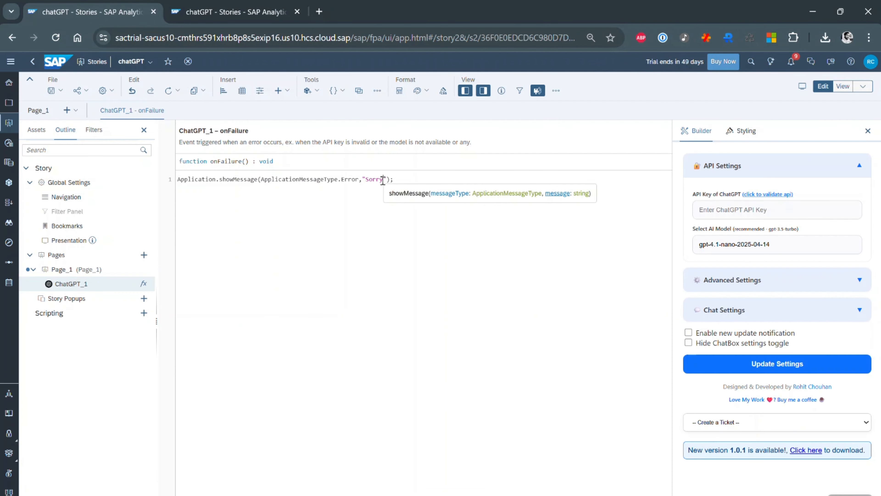
left_click(236, 12)
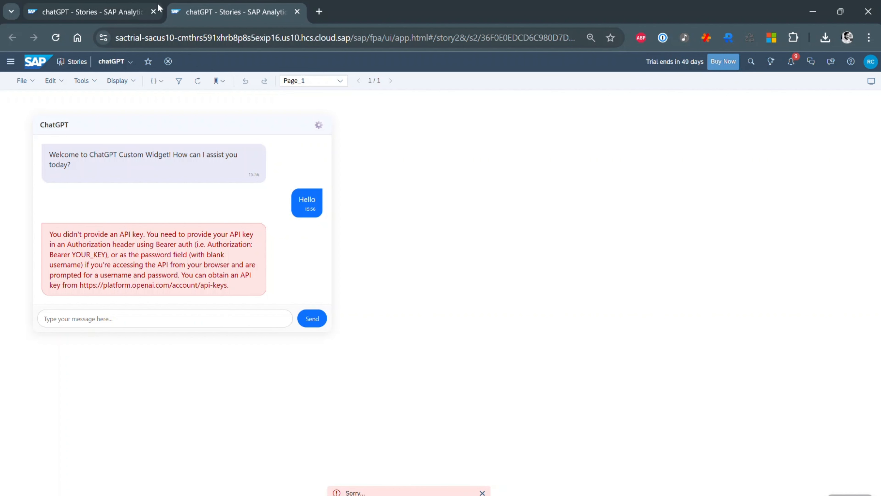
left_click(134, 11)
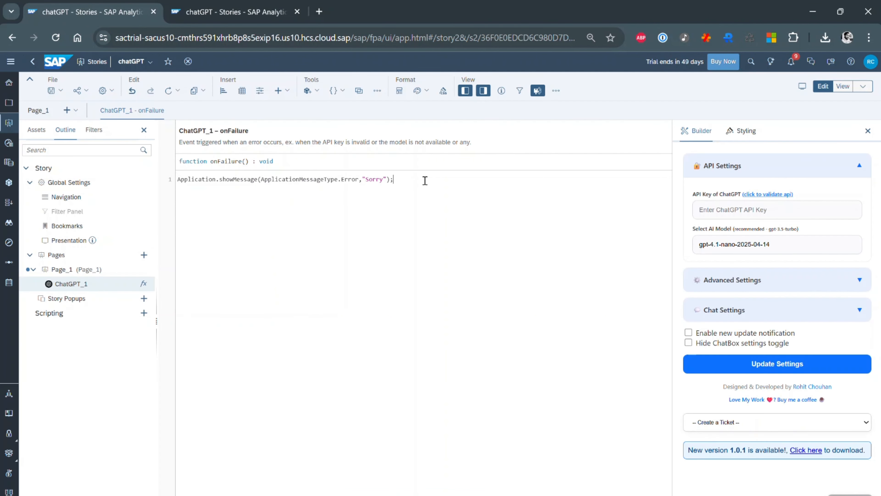
- Delete the code from the onFailure script and open the onInitialization event script of Page_1
left_click_drag(423, 179, 141, 182)
key("BackSpace")
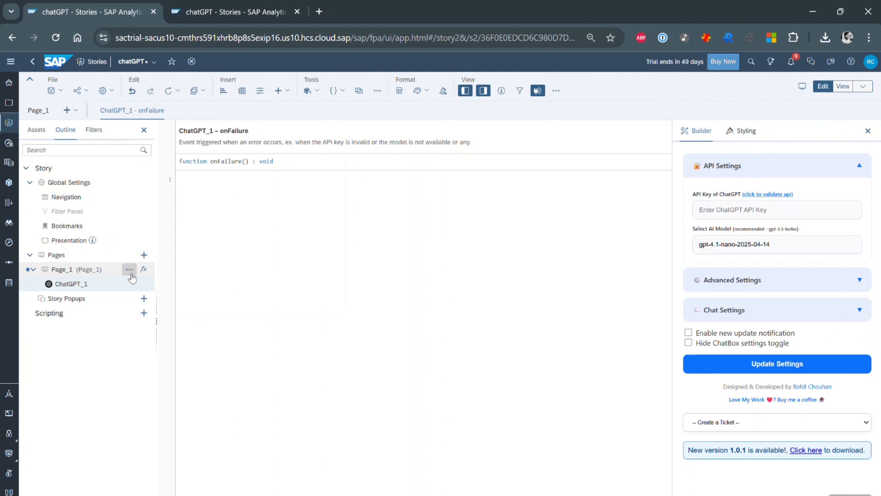
left_click(143, 274)
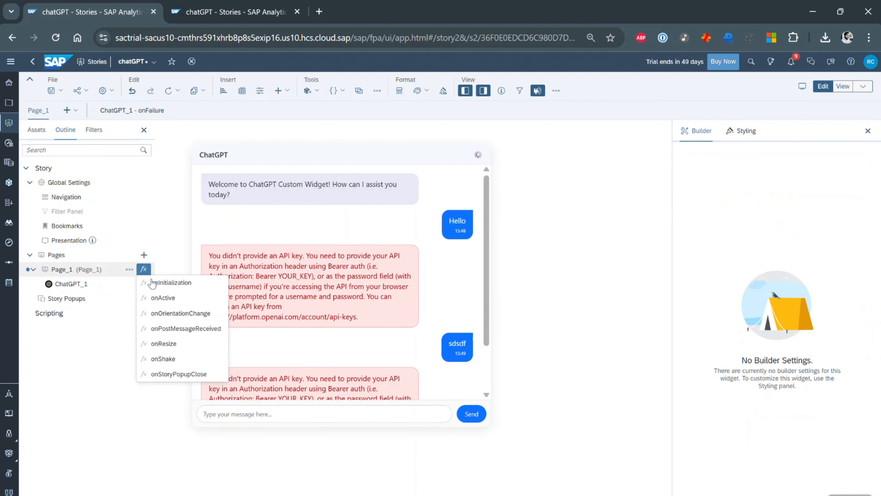
left_click(155, 281)
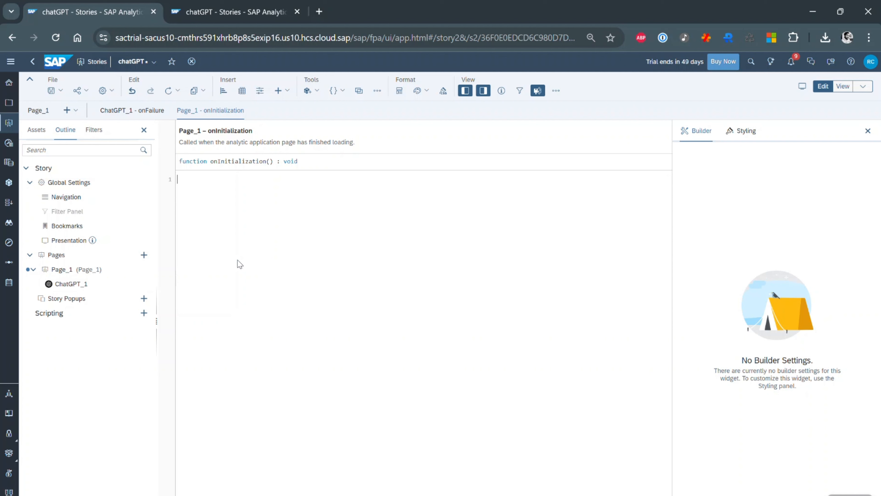
- Add the call ChatGPT_1.exportChat(); to the onInitialization script of Page_1
type("Ch")
key("Return")
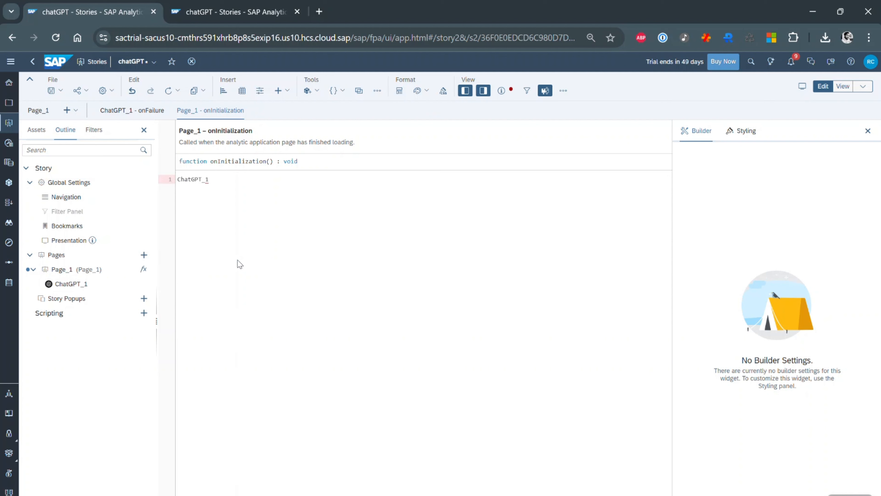
type(".")
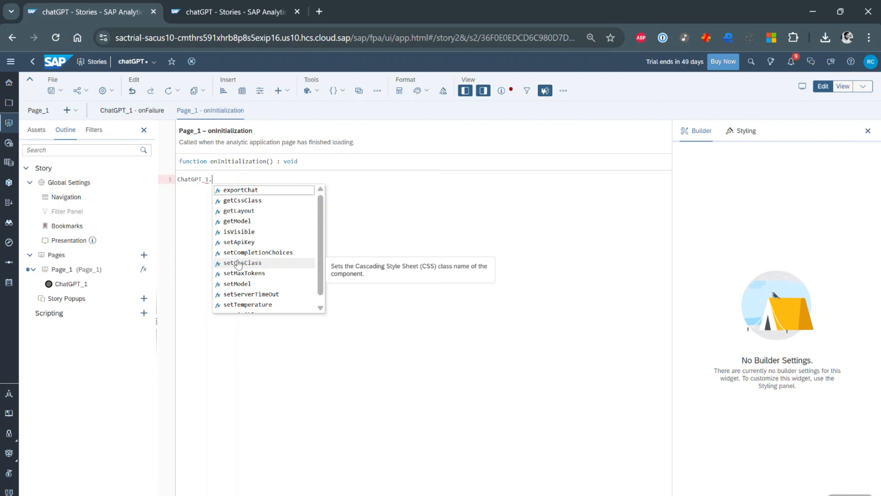
left_click(250, 191)
left_click(35, 111)
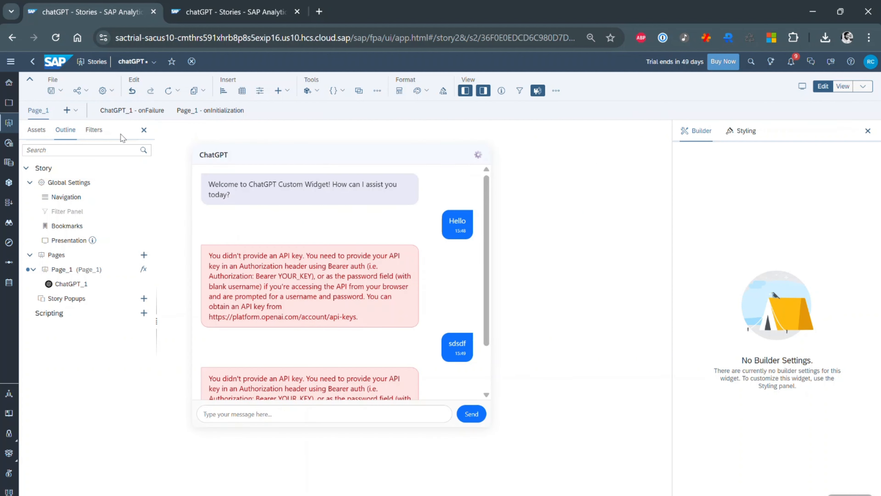
left_click(208, 111)
left_click_drag(278, 178, 165, 180)
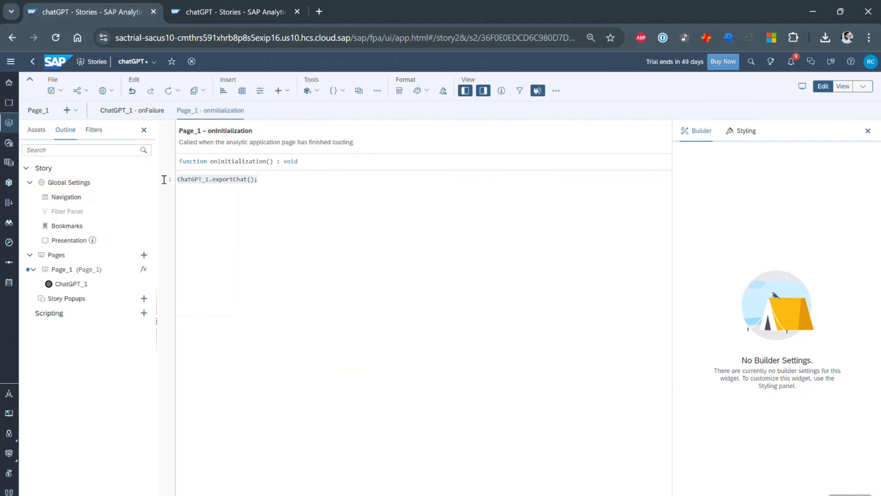
left_click_drag(260, 179, 192, 181)
- Add a ChatGPT_1.setTemperature() call without a value on a second line of the onInitialization script
left_click(328, 181)
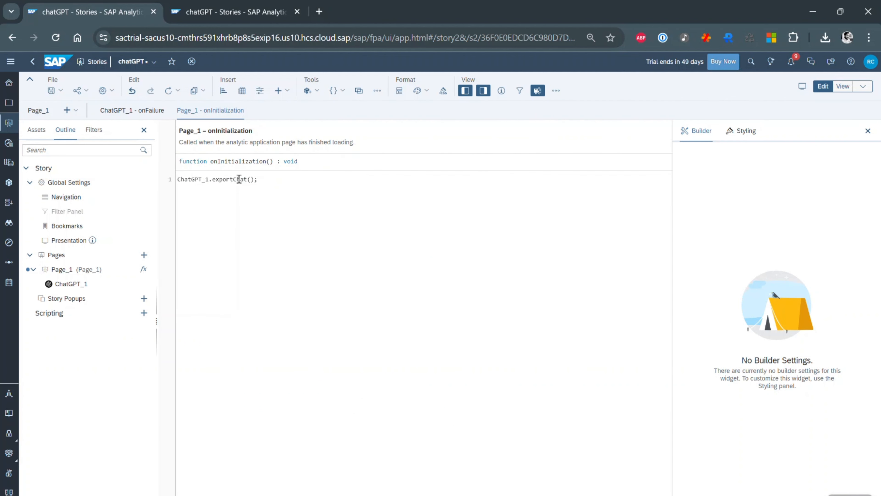
type("Ch")
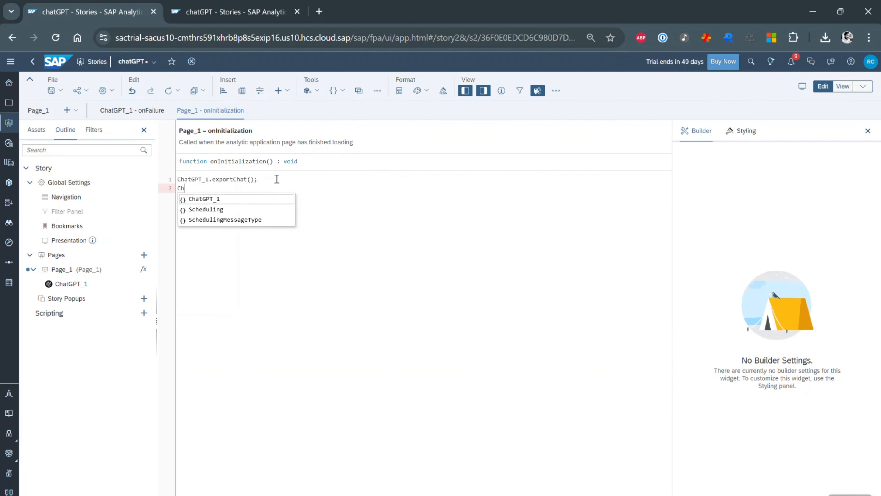
key("Return")
type(".")
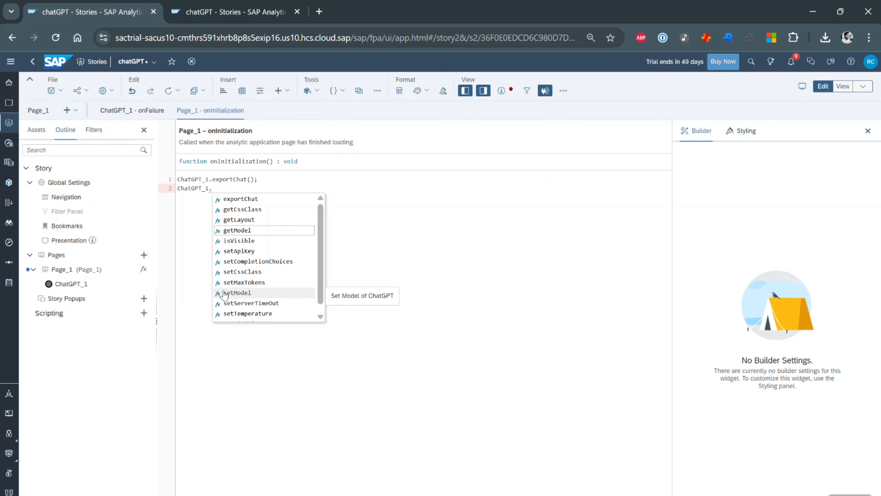
key("Down")
key("Down")
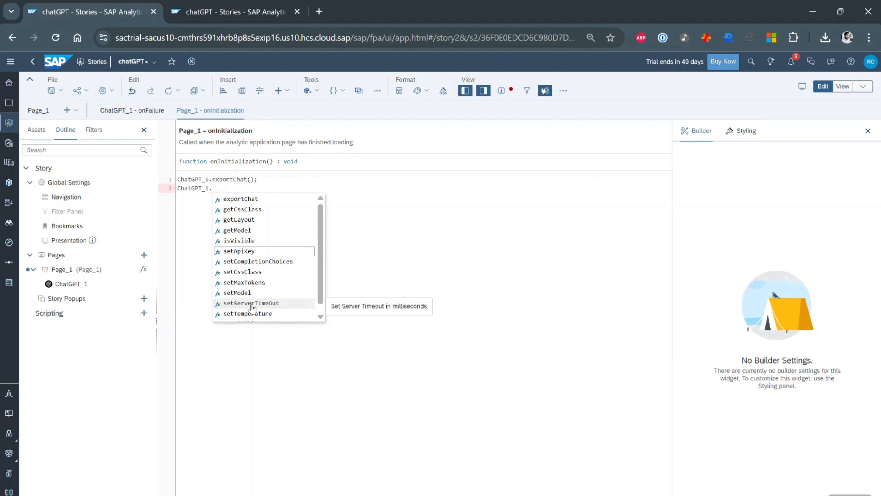
left_click(270, 314)
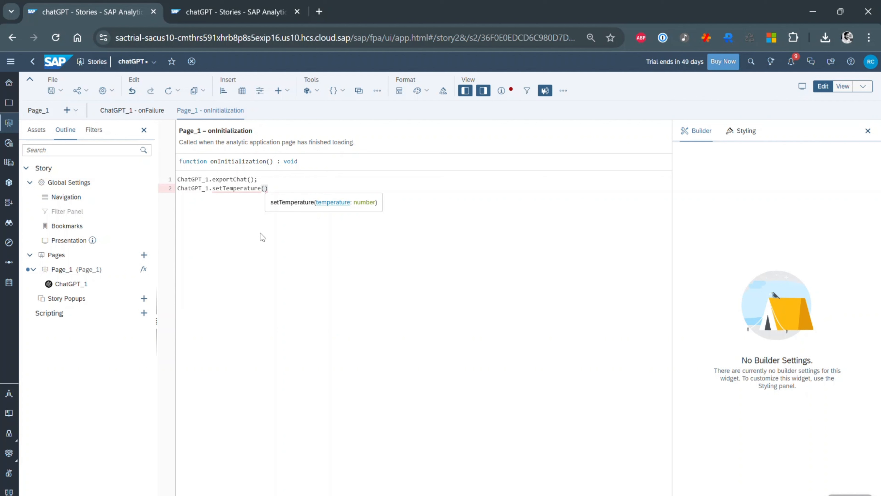
- Review the available widget assets, the onFailure script and the chat messages of the ChatGPT widget on Page_1
left_click(36, 130)
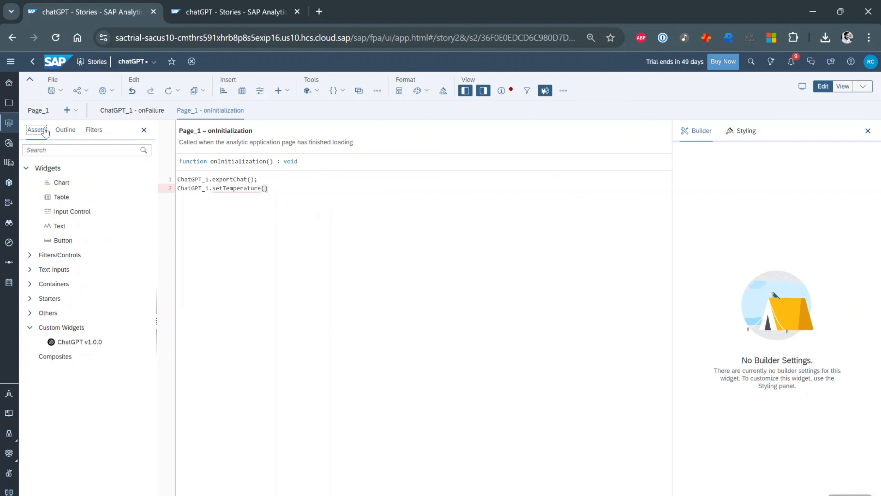
left_click(38, 110)
left_click(131, 111)
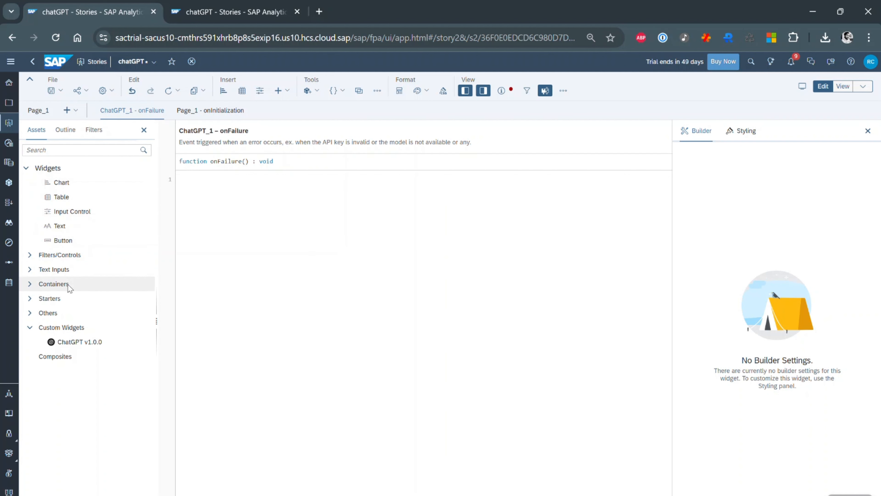
left_click(55, 342)
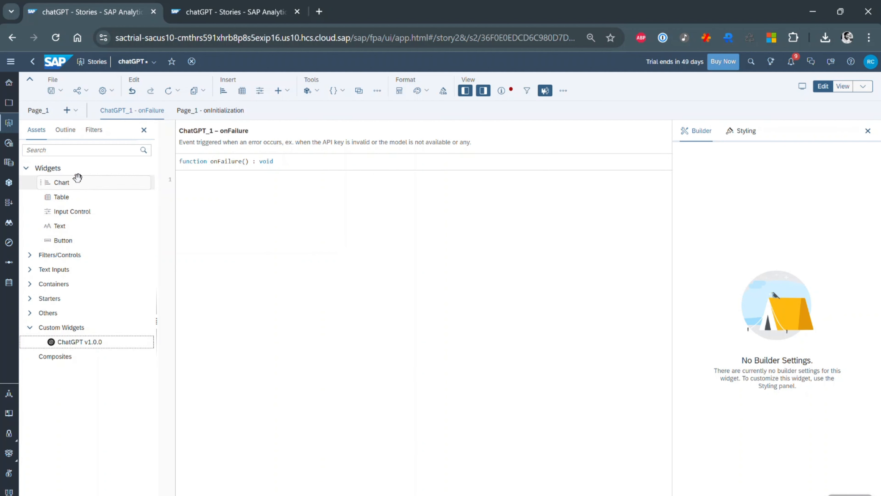
left_click(38, 111)
scroll(326, 247, "down", 2)
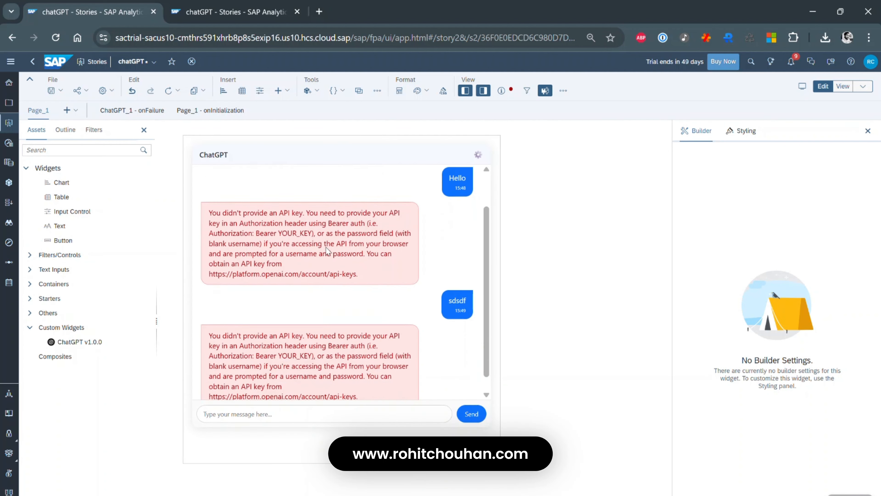
scroll(327, 246, "up", 2)
scroll(326, 247, "down", 2)
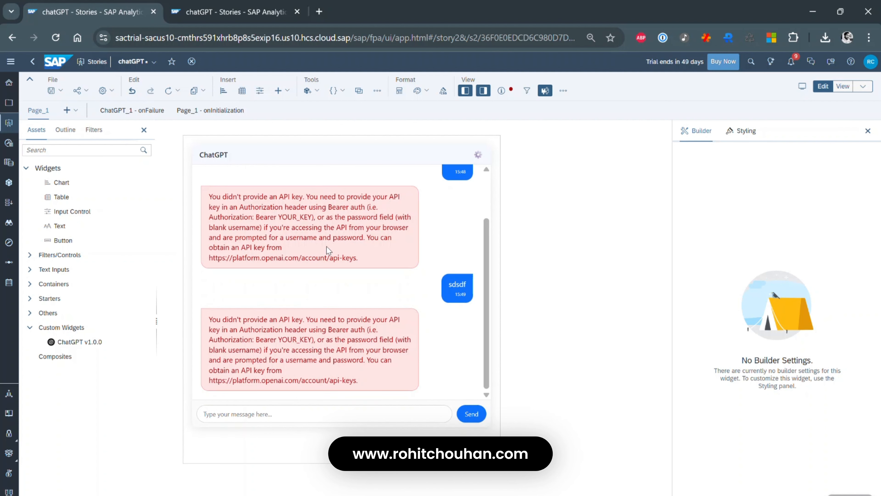